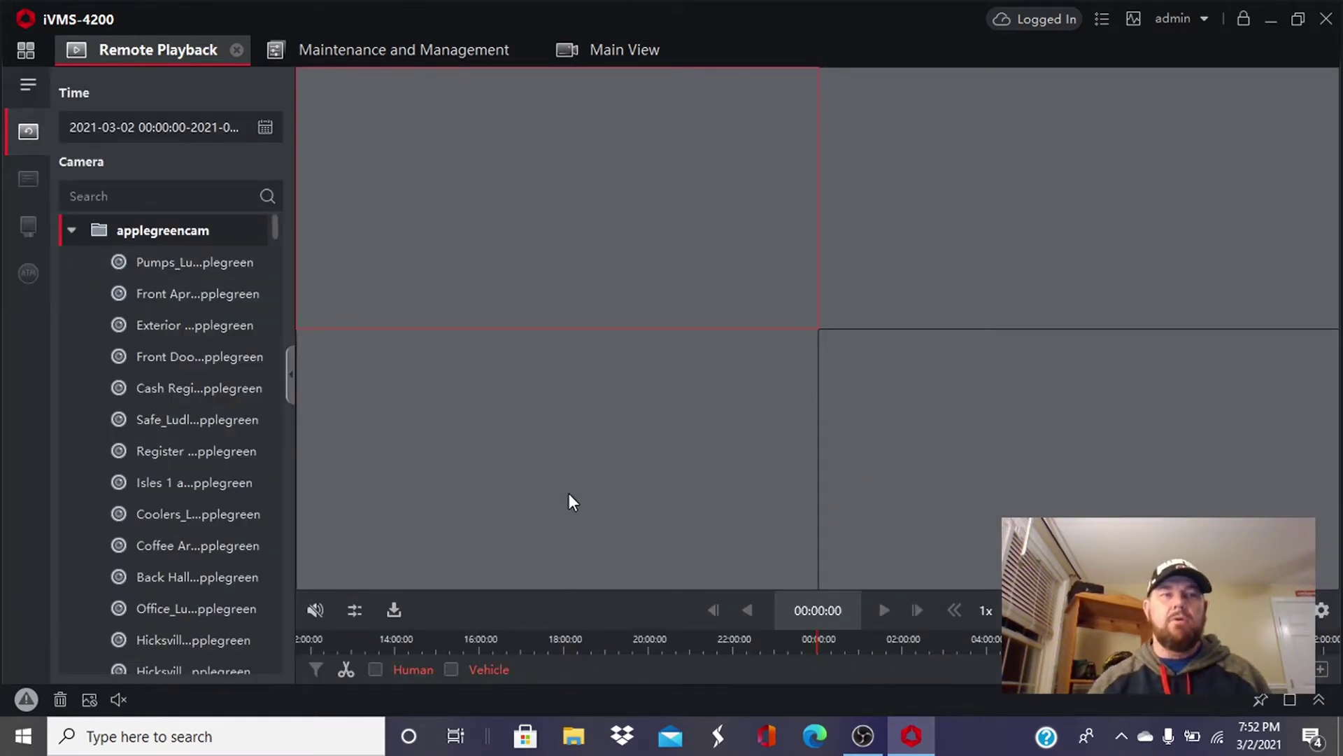
Leave remote playback and return to the iVMS-4200 home page with Main View and Remote Playback tiles
left_click(26, 46)
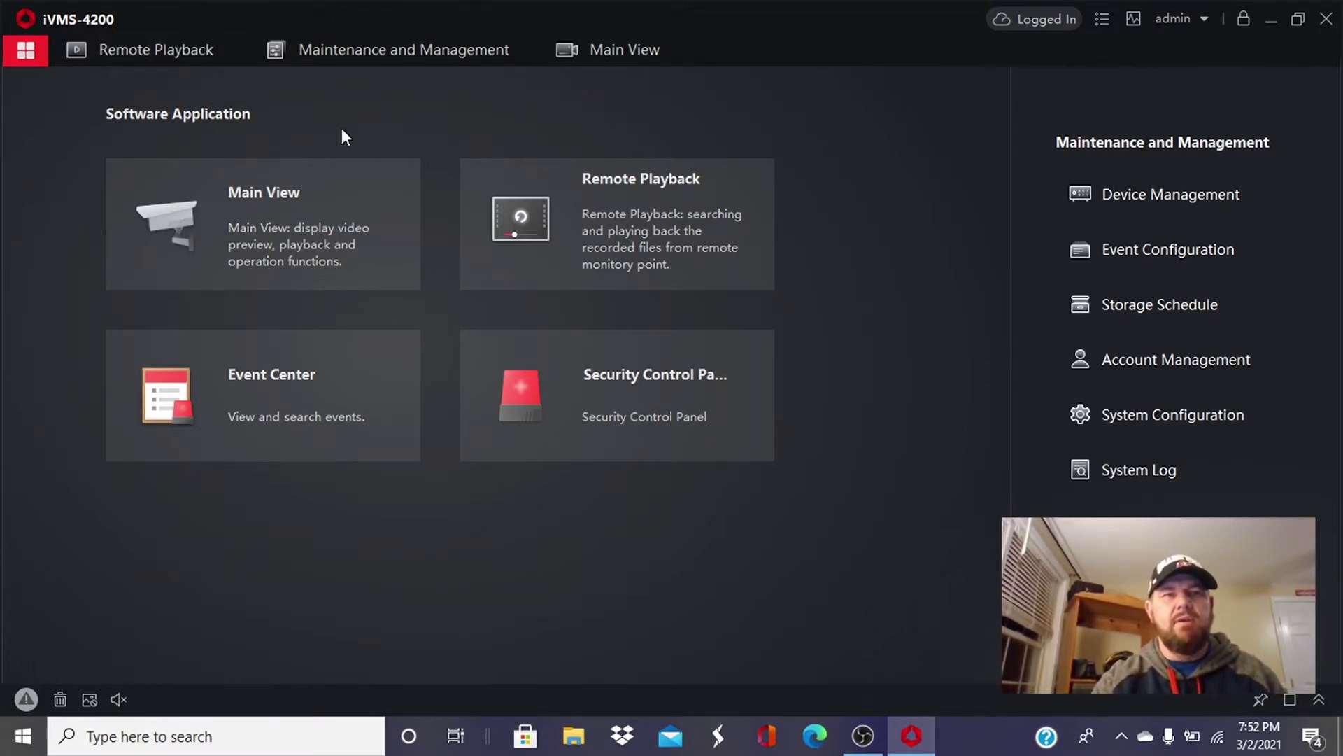
left_click(304, 204)
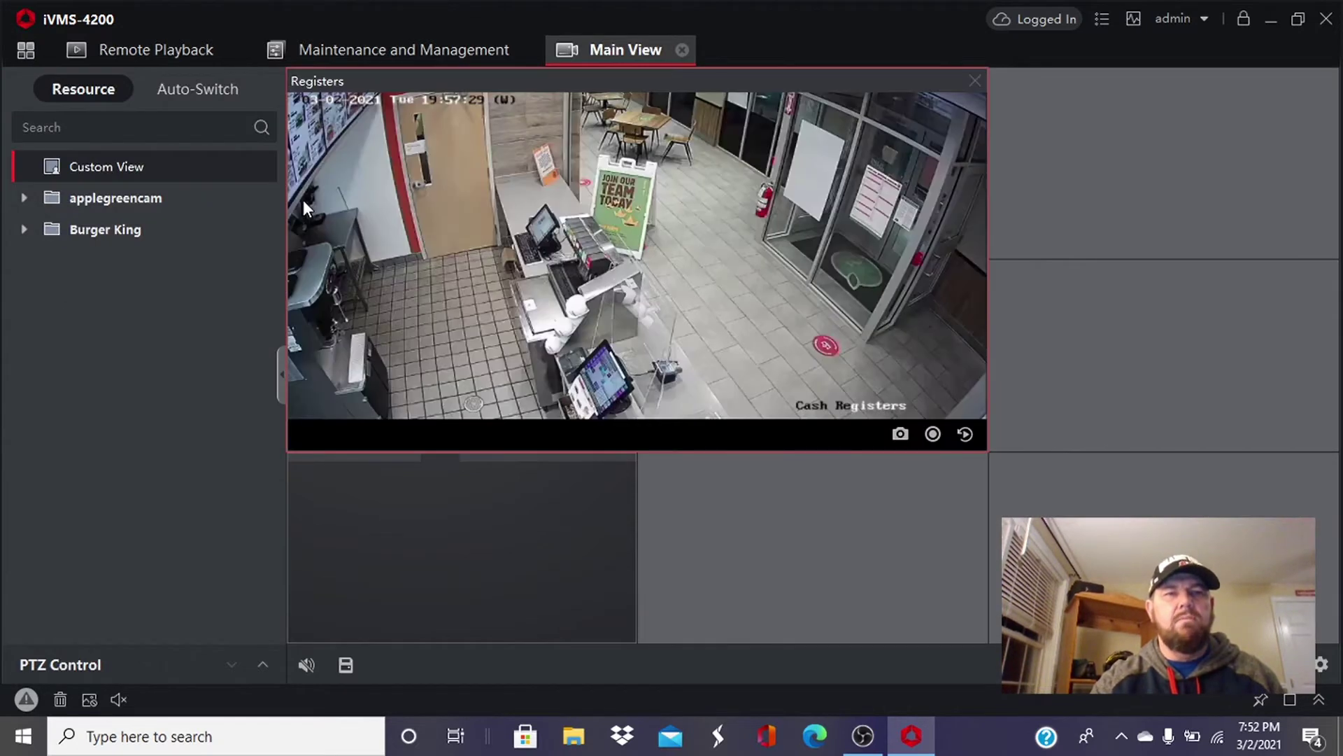
mouse_move(261, 238)
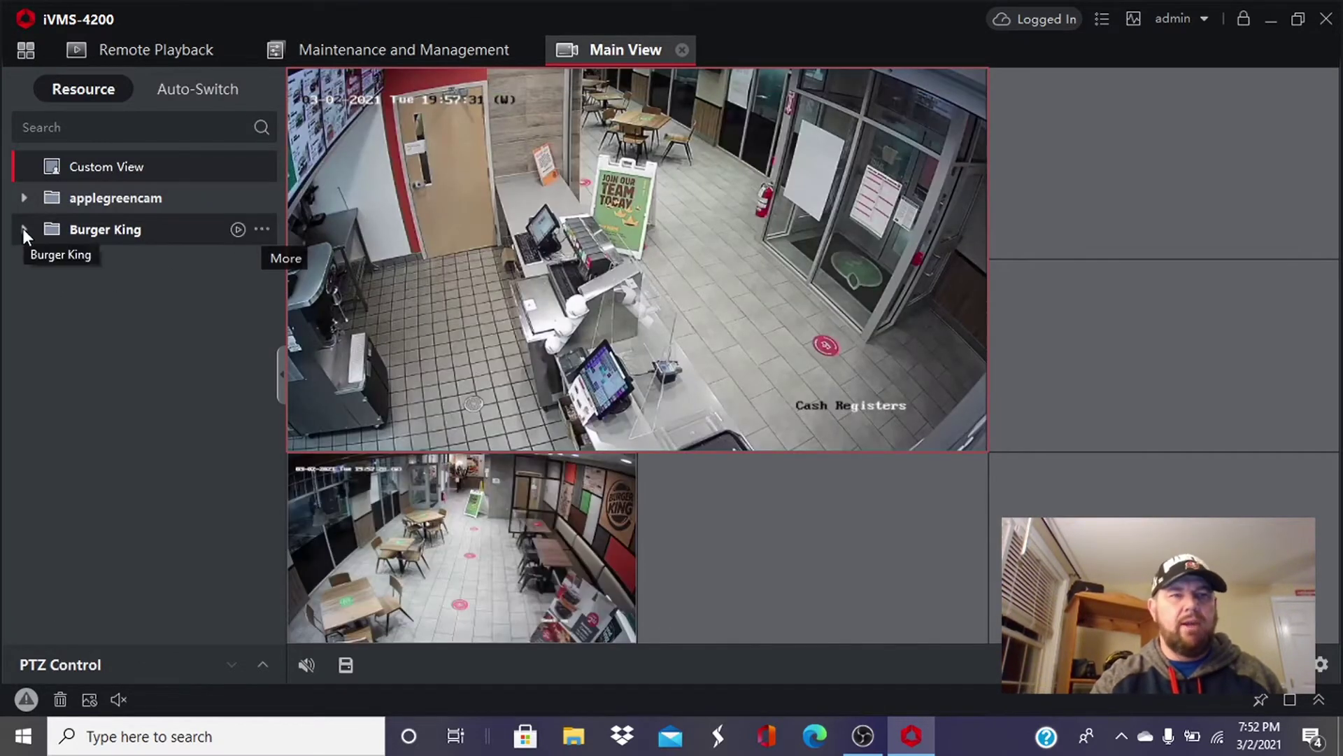
left_click(23, 229)
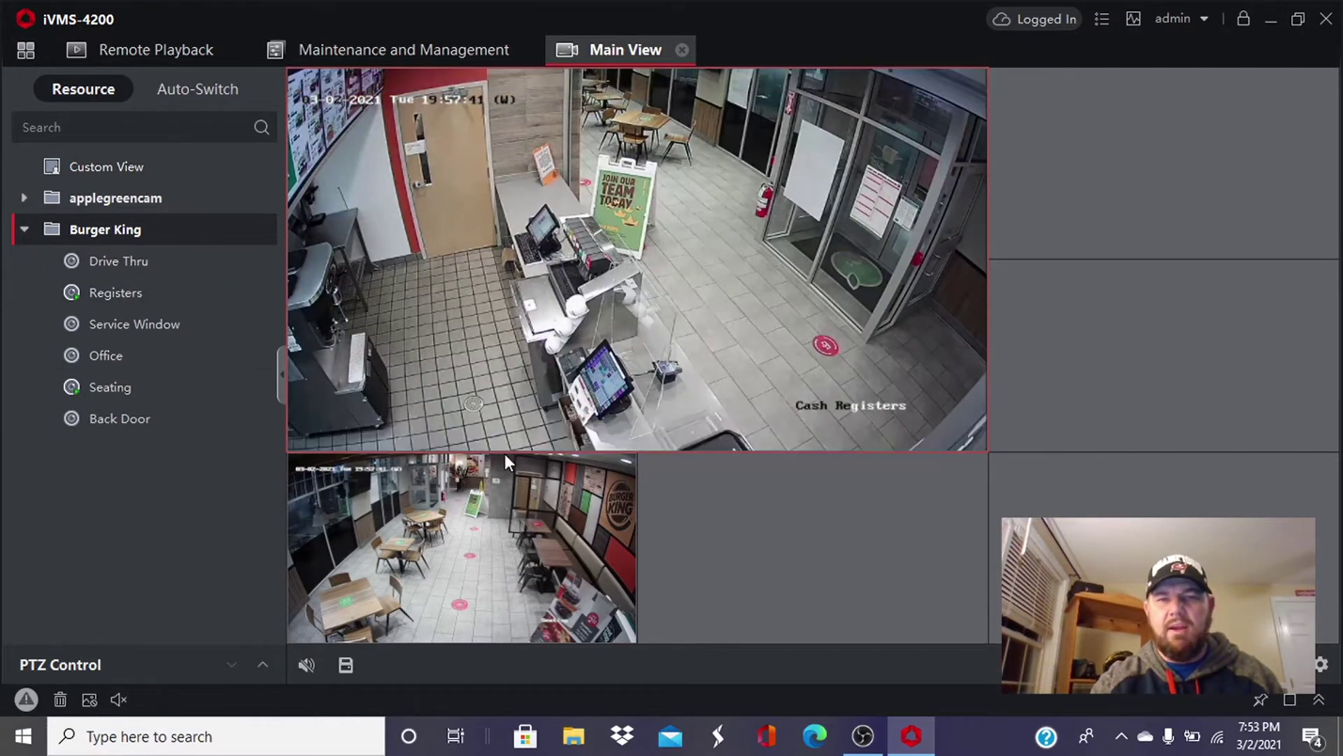
mouse_move(644, 232)
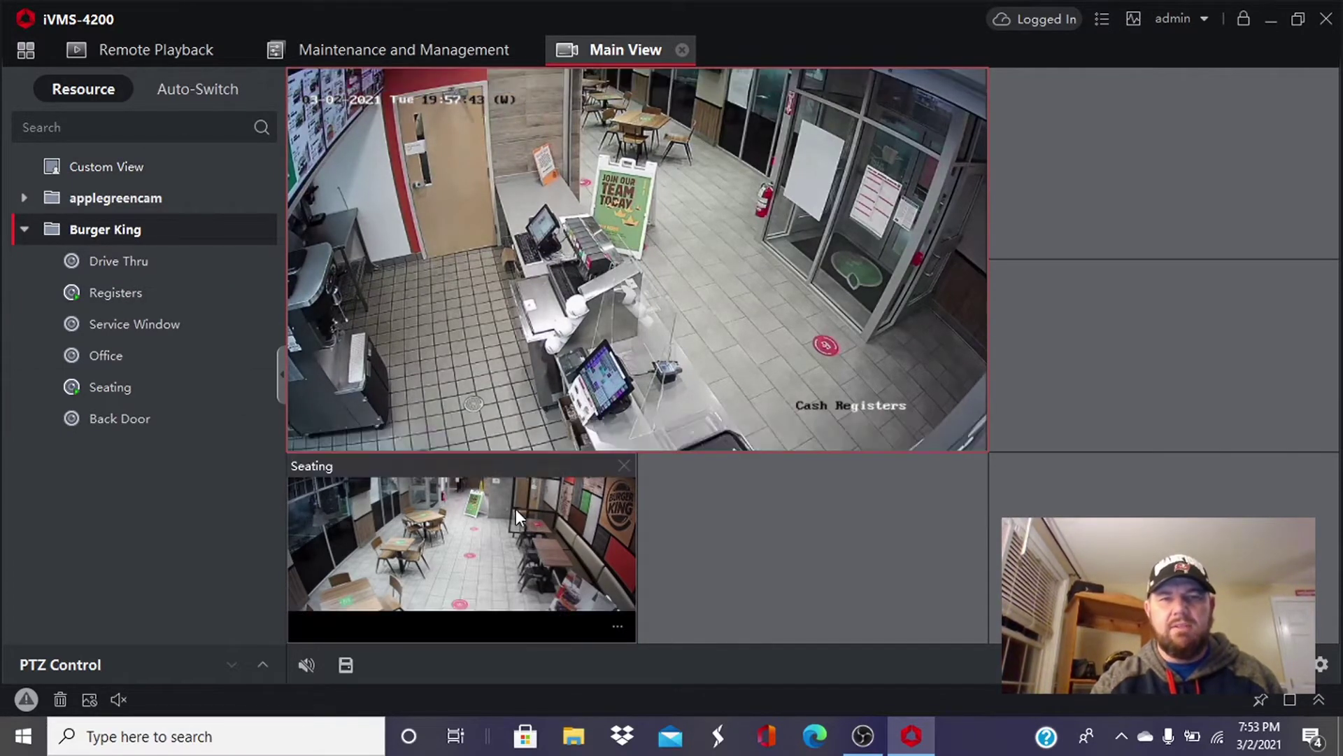
left_click(501, 538)
double_click(502, 538)
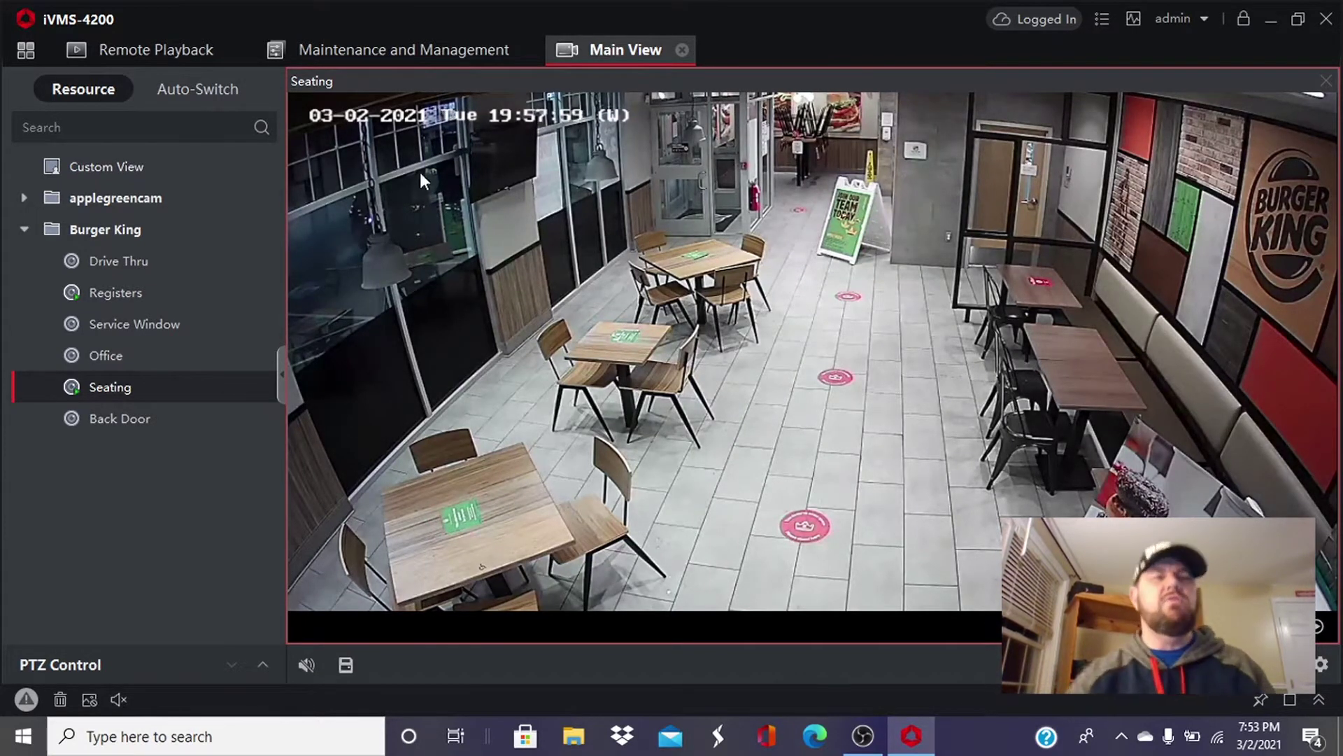
Open Remote Playback and set its search time range to 1 March 2021
left_click(26, 55)
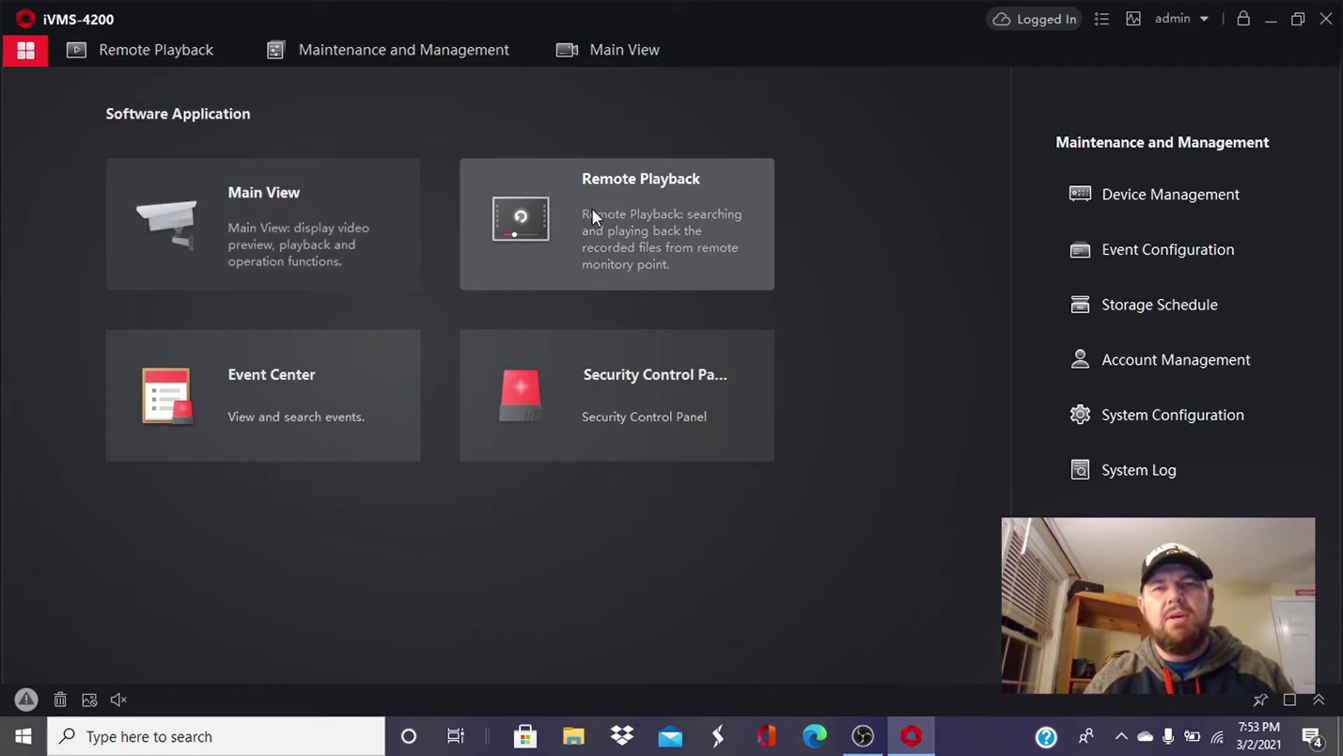
left_click(653, 181)
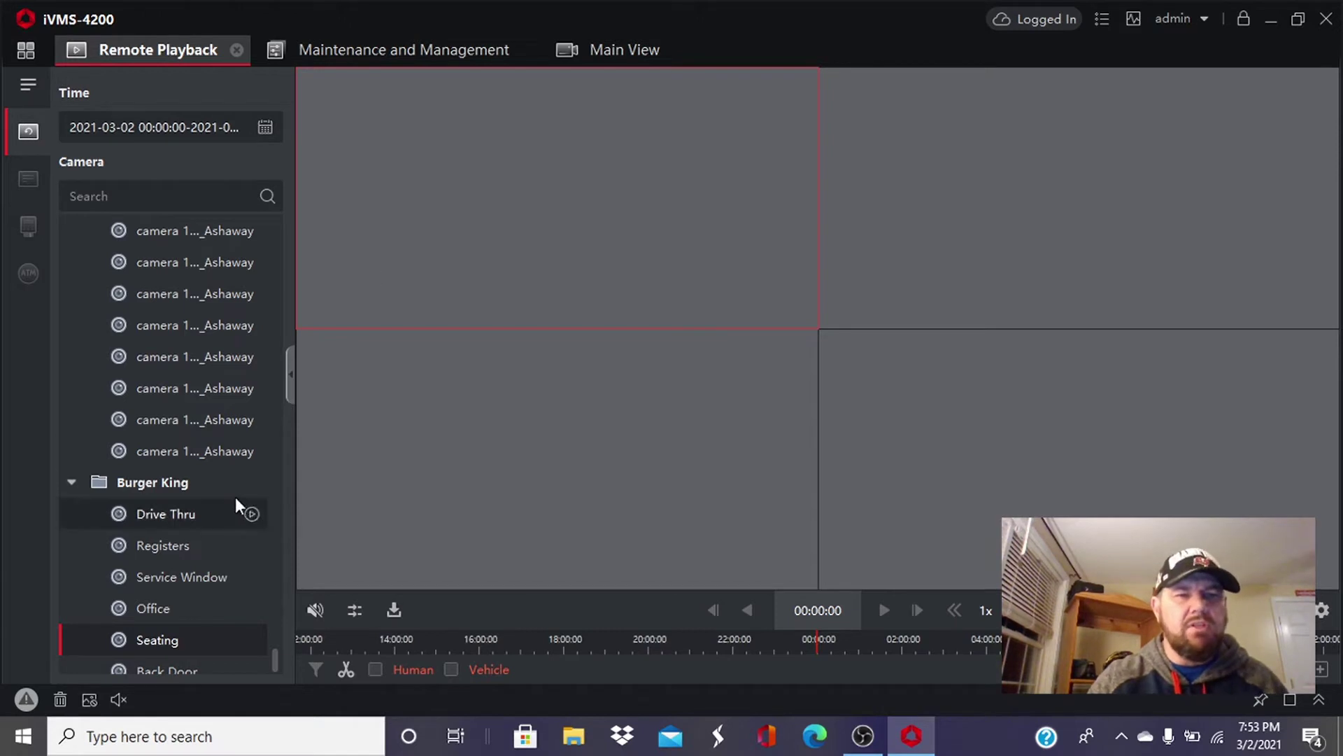
left_click(265, 128)
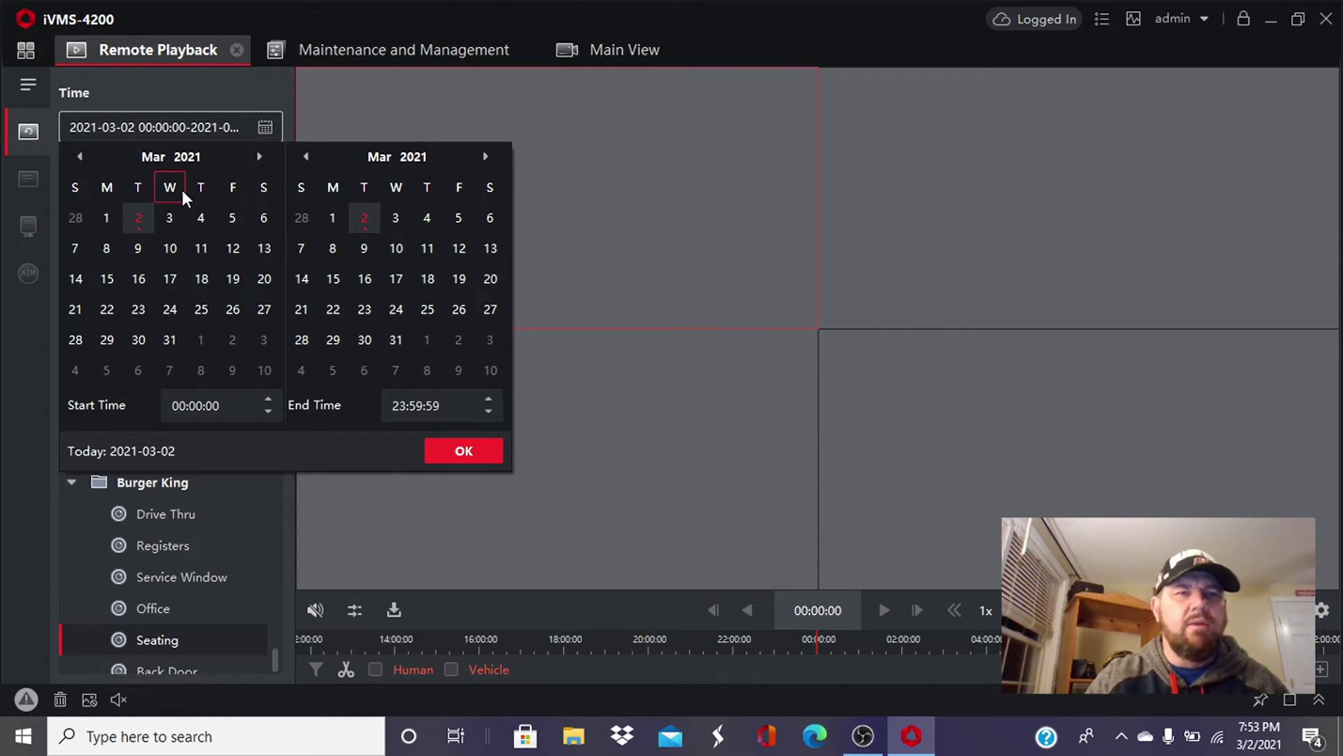
left_click(107, 218)
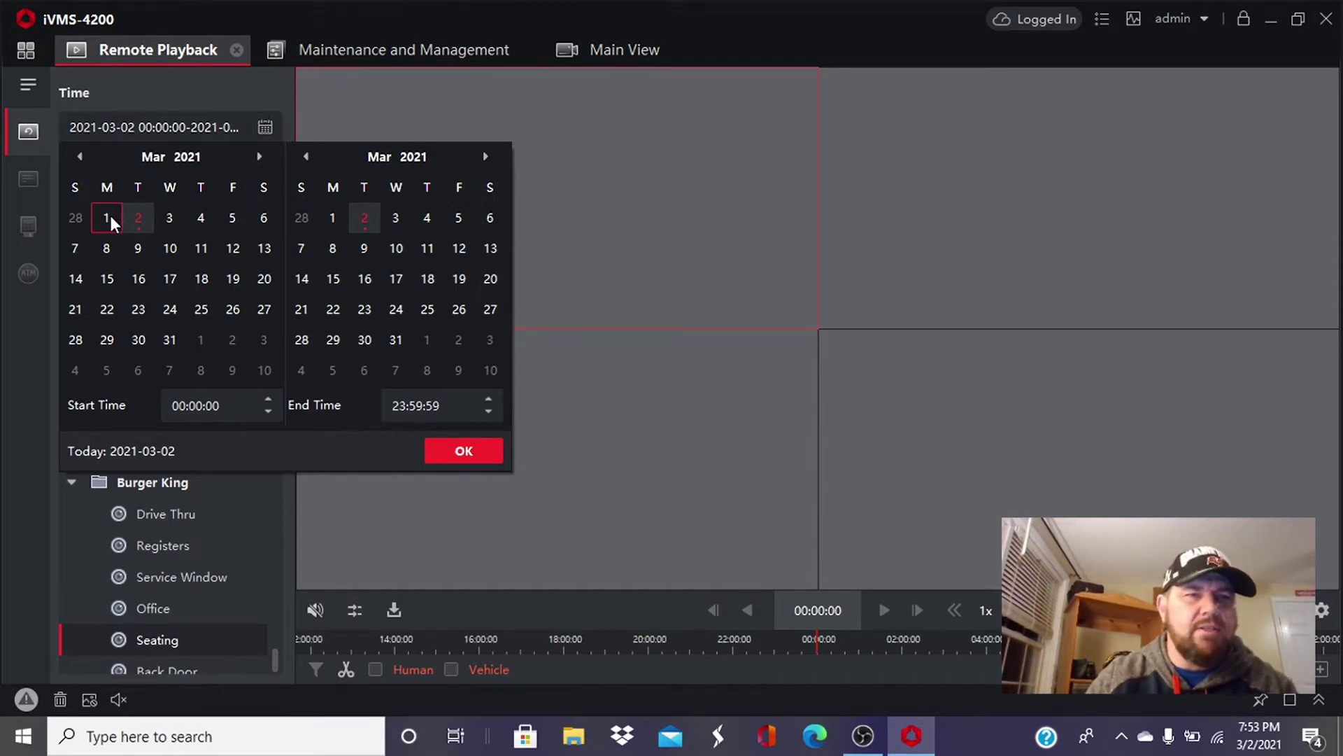
left_click(334, 217)
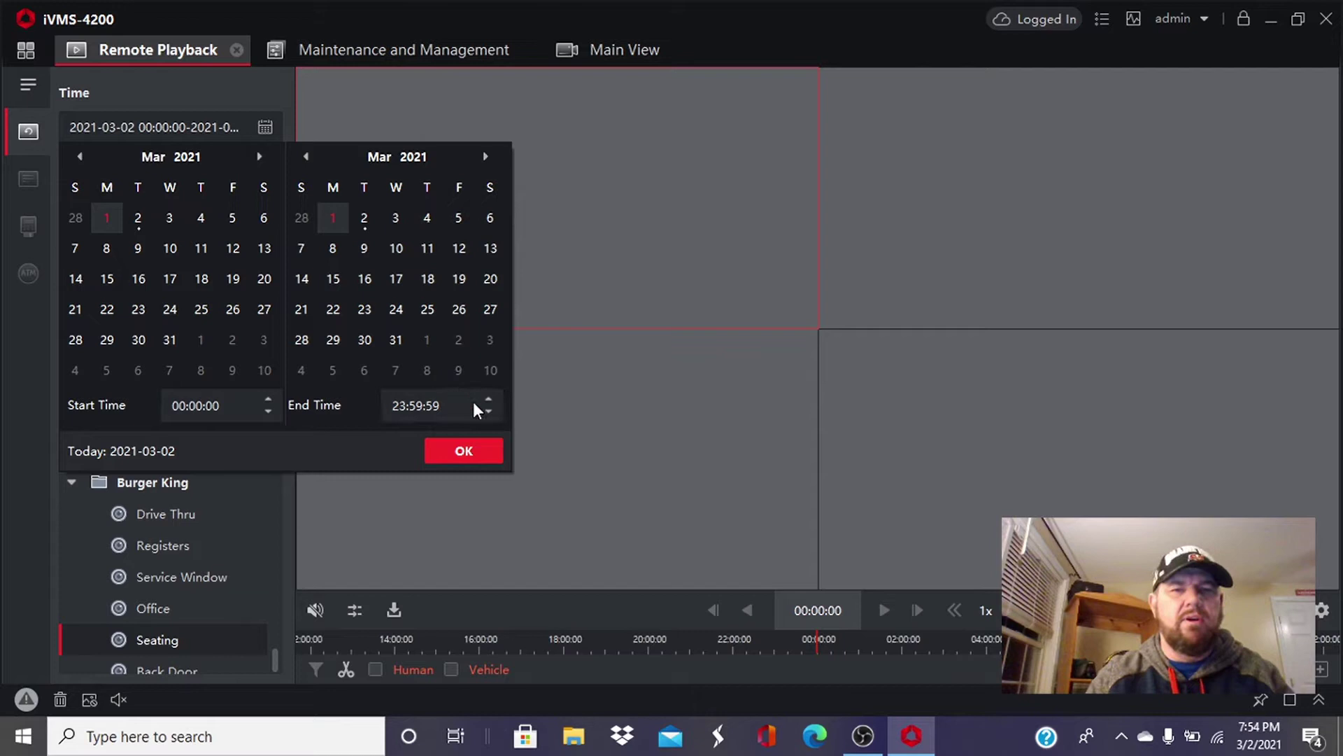
left_click(482, 449)
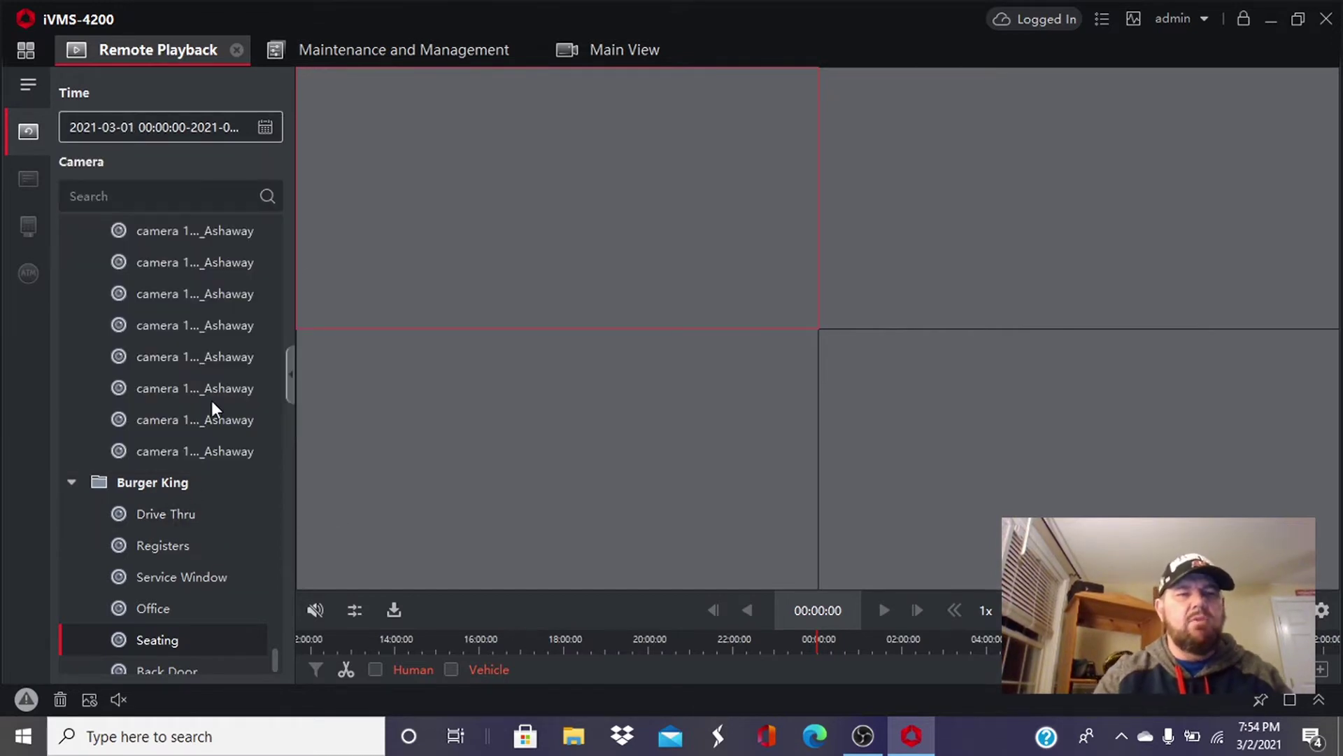
Play the Burger King Registers camera recording and maximize its pane to fill the playback area
mouse_move(256, 528)
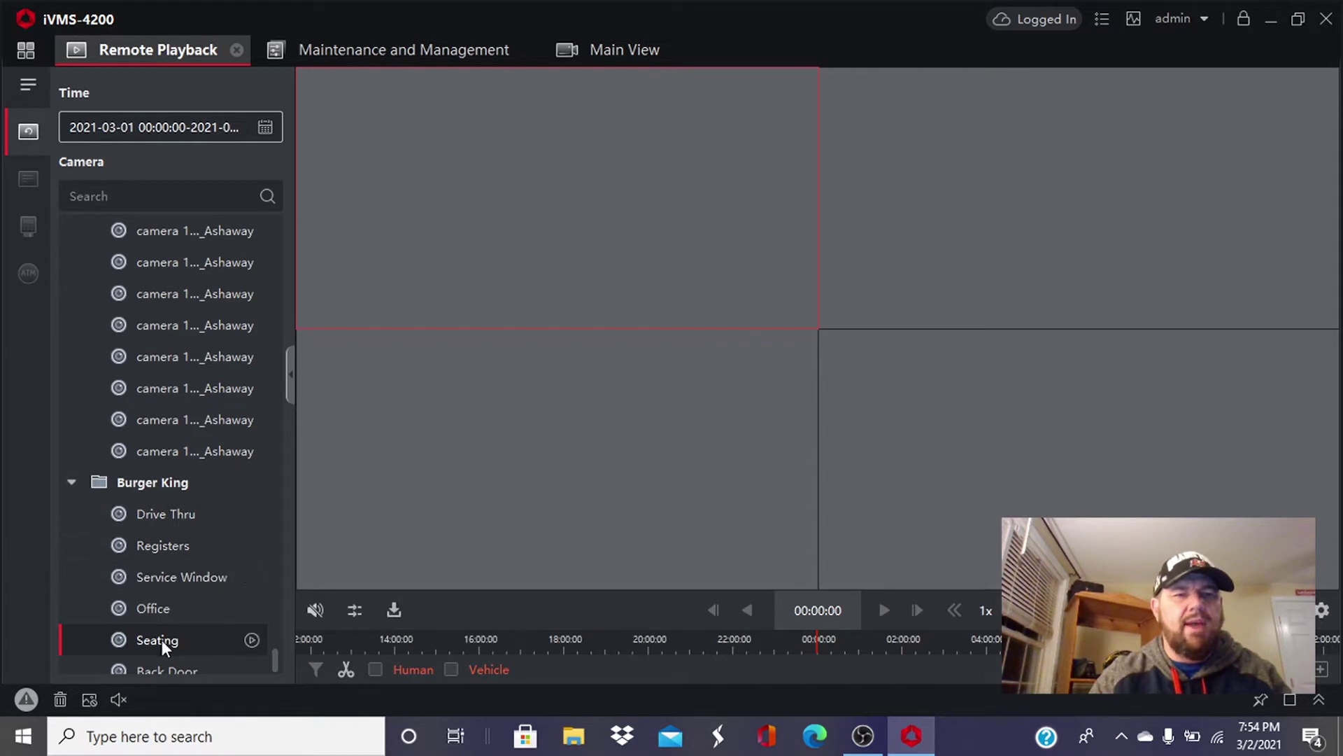
double_click(165, 548)
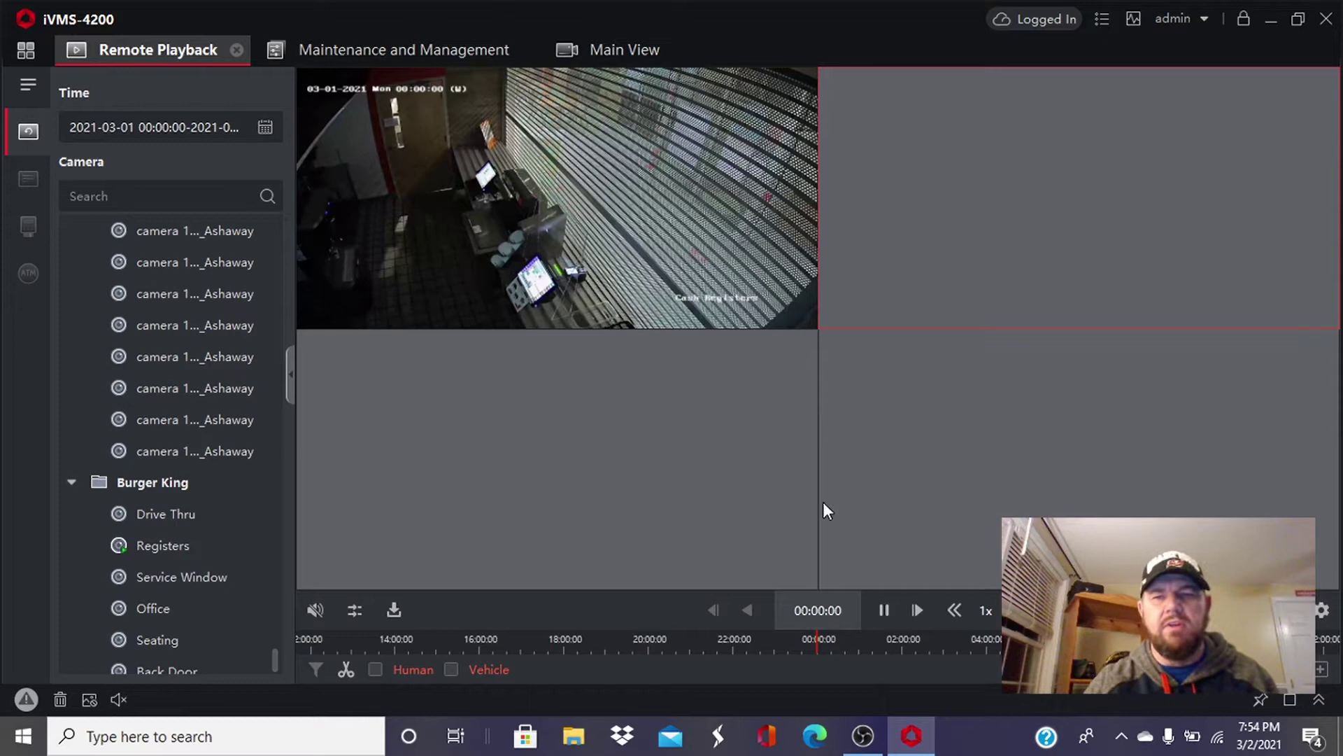
mouse_move(600, 228)
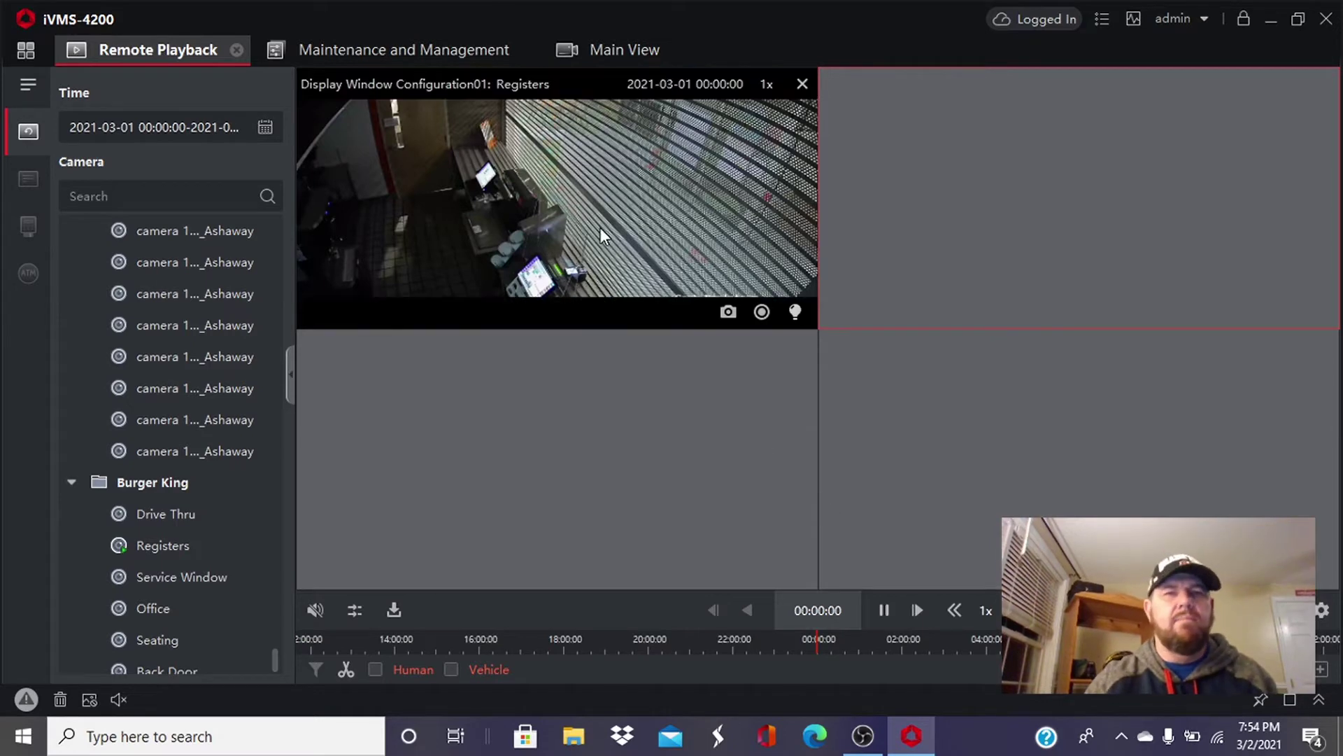
double_click(575, 182)
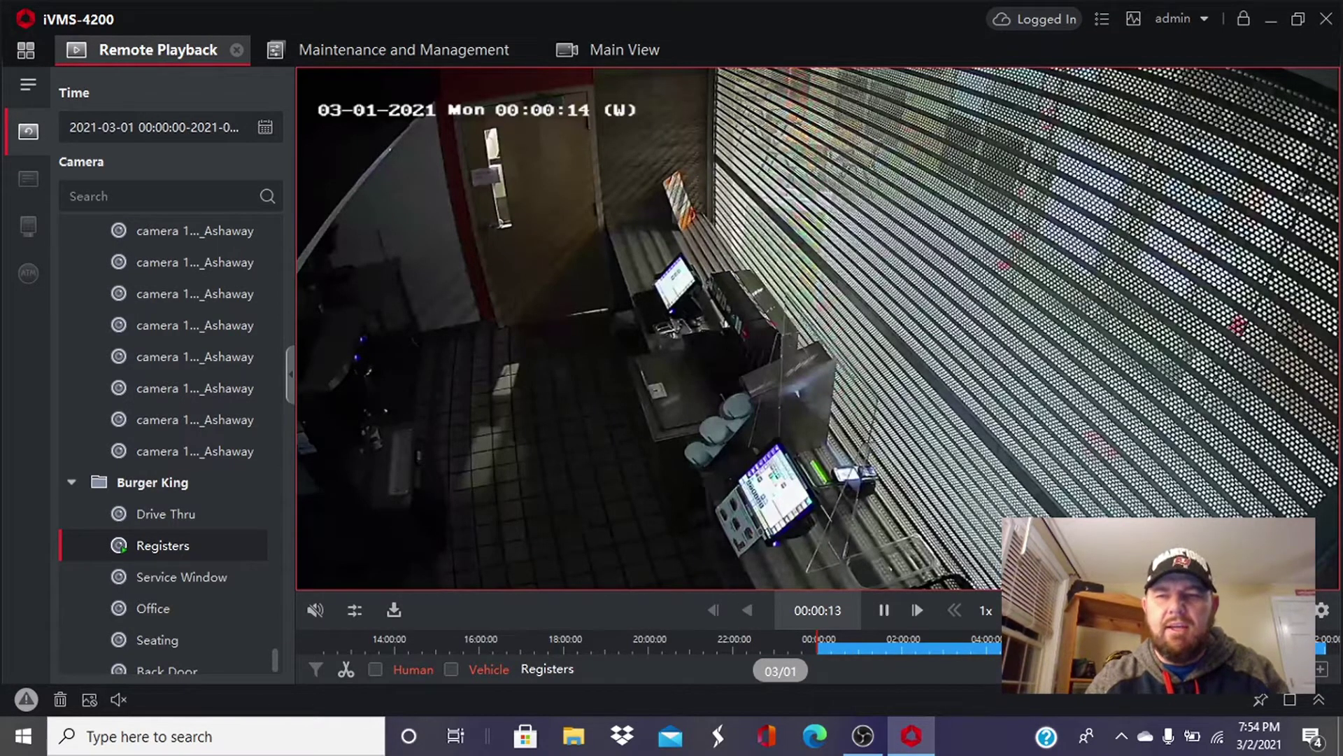
Drag the timeline to move the Registers playback to about 15:07 on 1 March
left_click_drag(1008, 638, 401, 645)
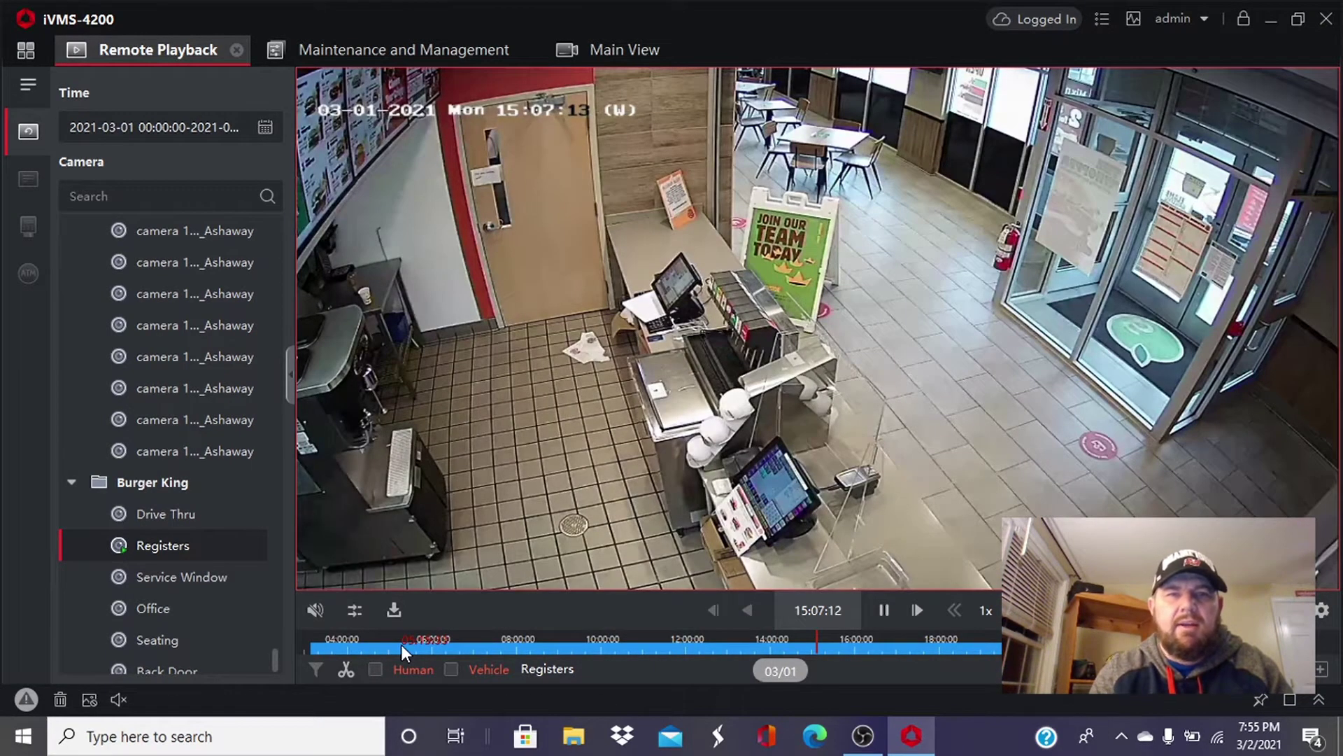
mouse_move(977, 487)
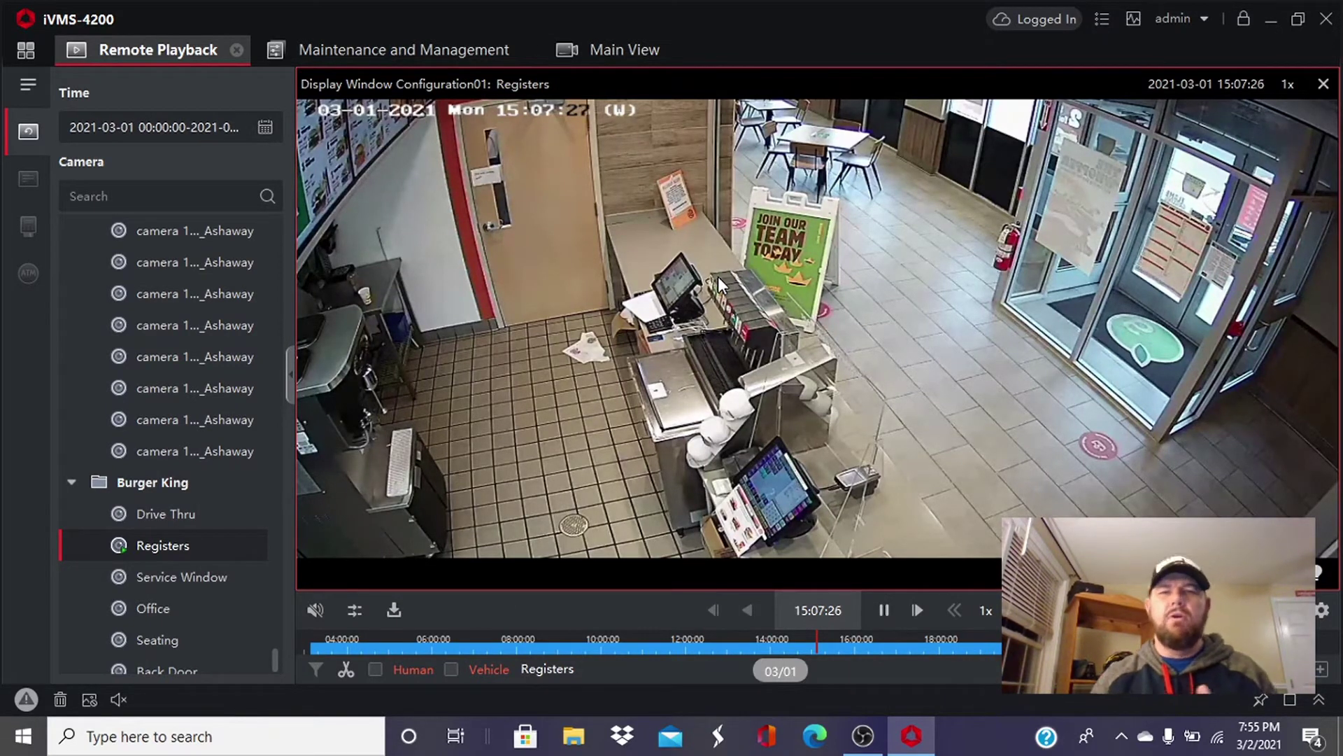
Record and save a clip of the Registers playback from about 15:07 to 15:08
right_click(535, 296)
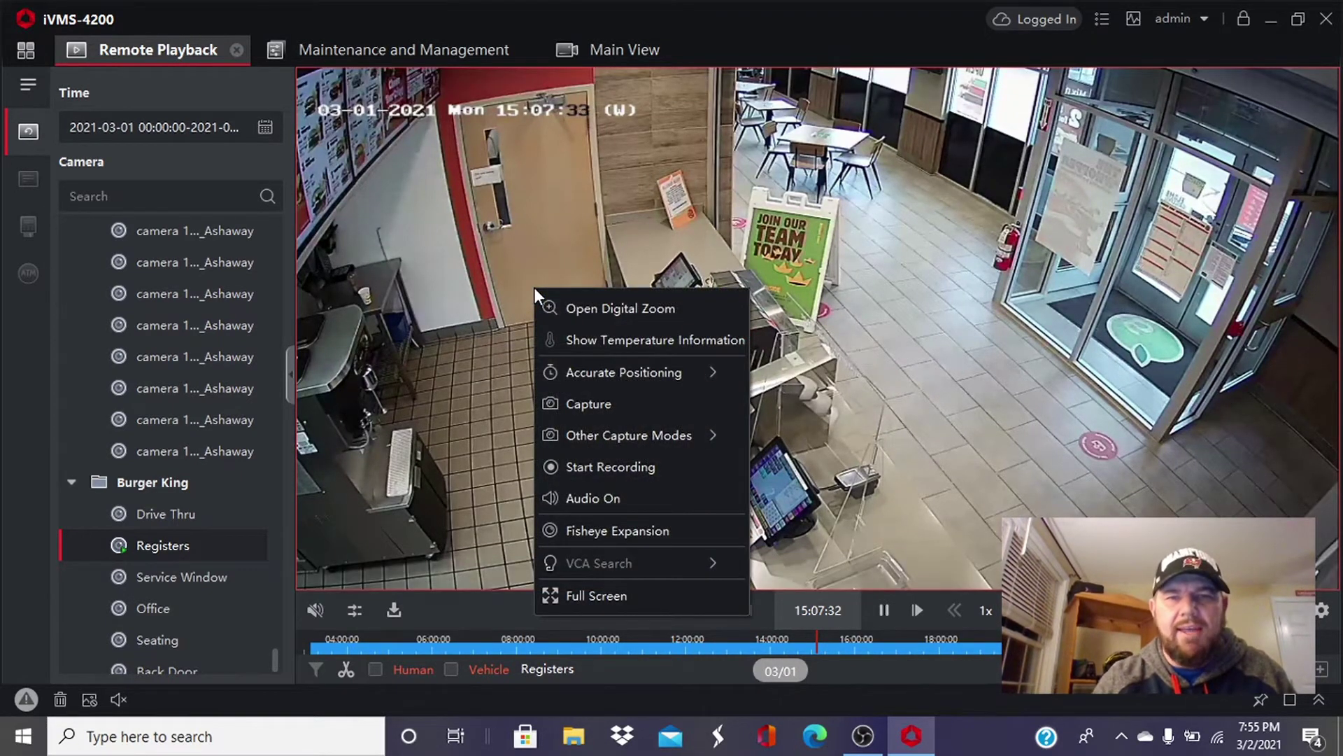
left_click(618, 467)
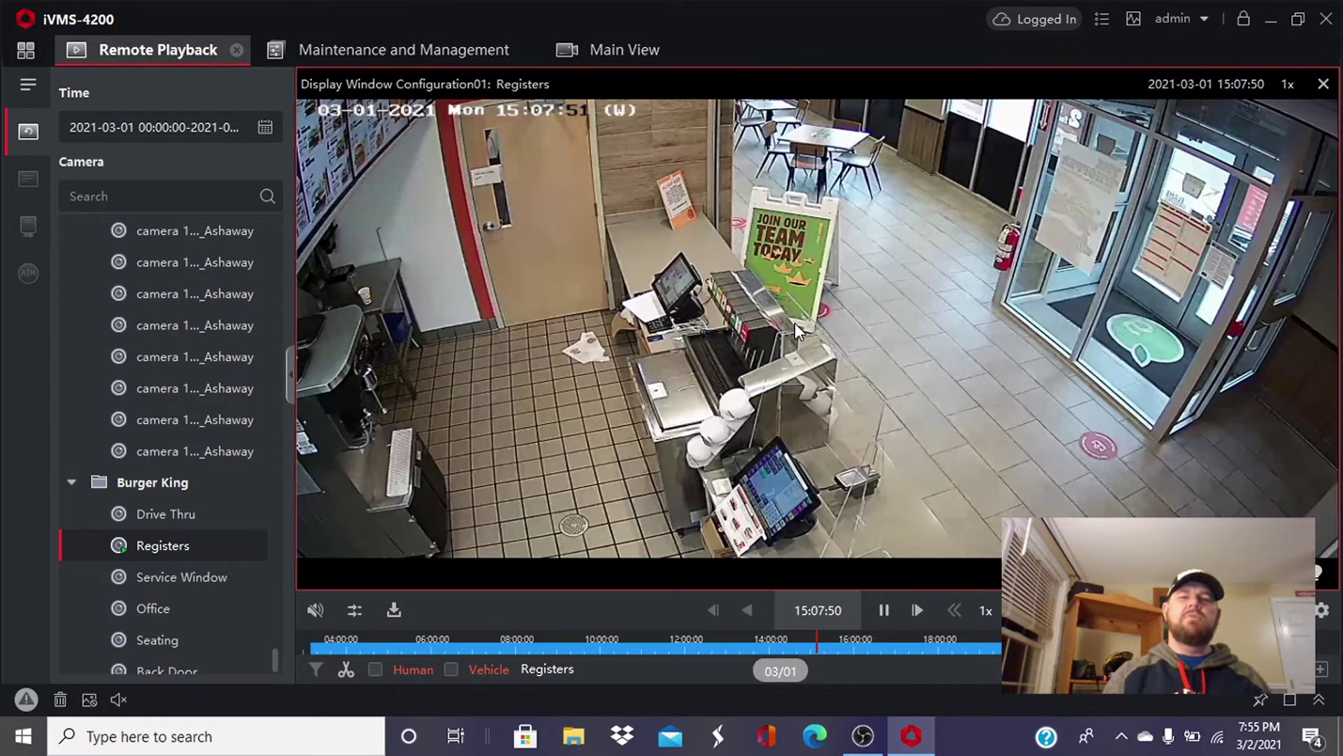
right_click(619, 286)
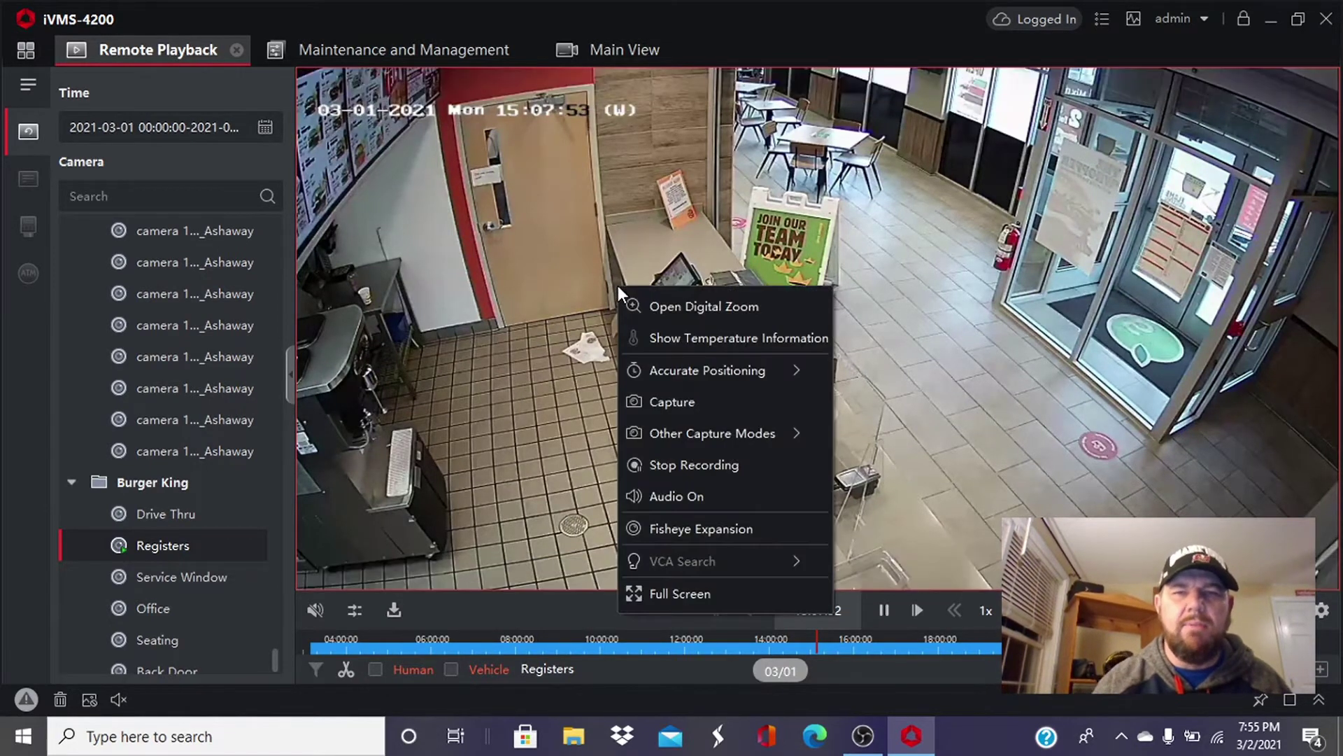
left_click(696, 466)
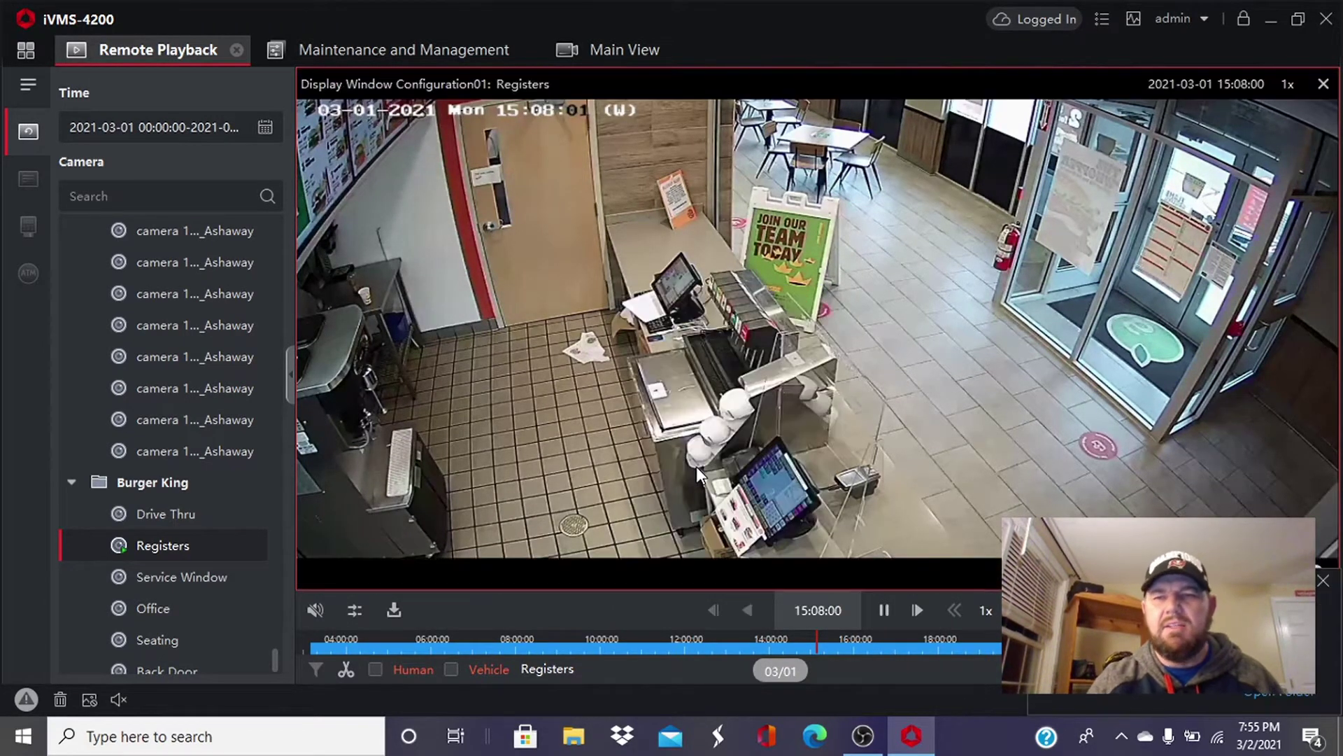
Open the saved clips folder, try playing the Seating clip, then close the failed player
left_click(1285, 696)
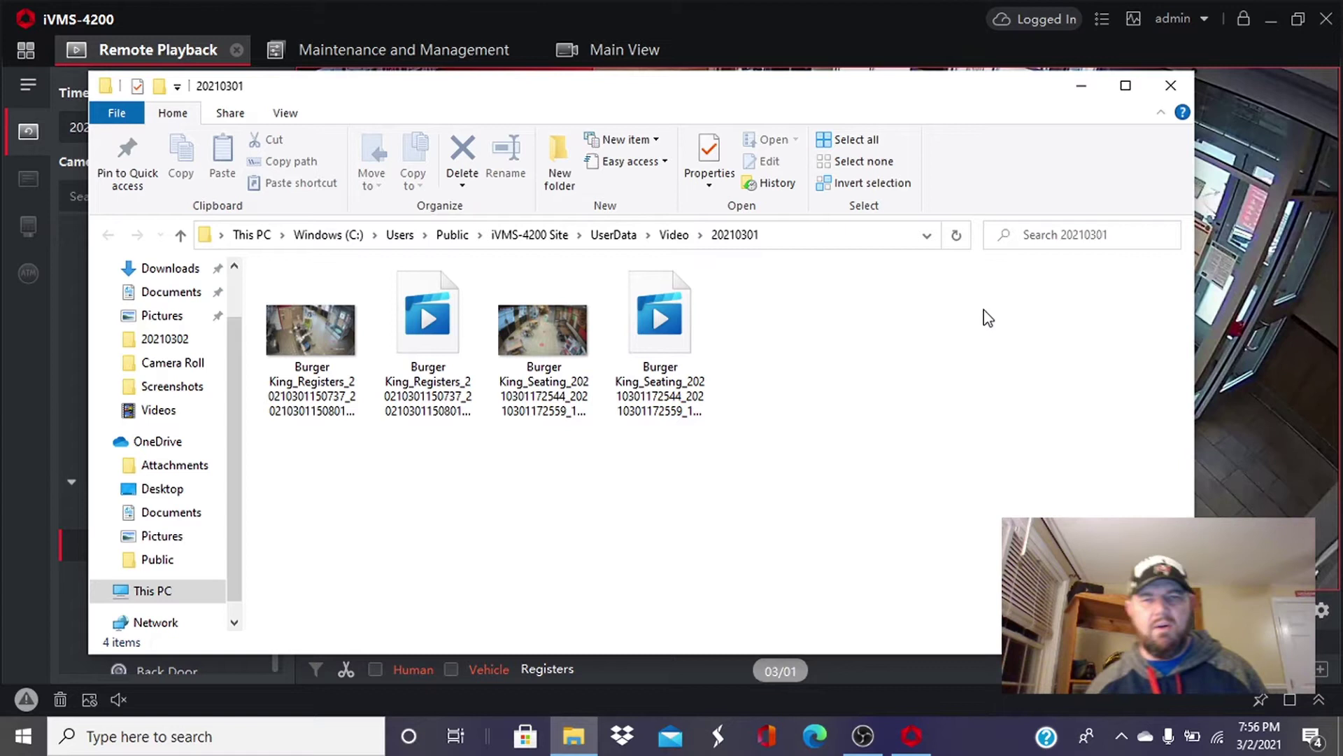
double_click(663, 315)
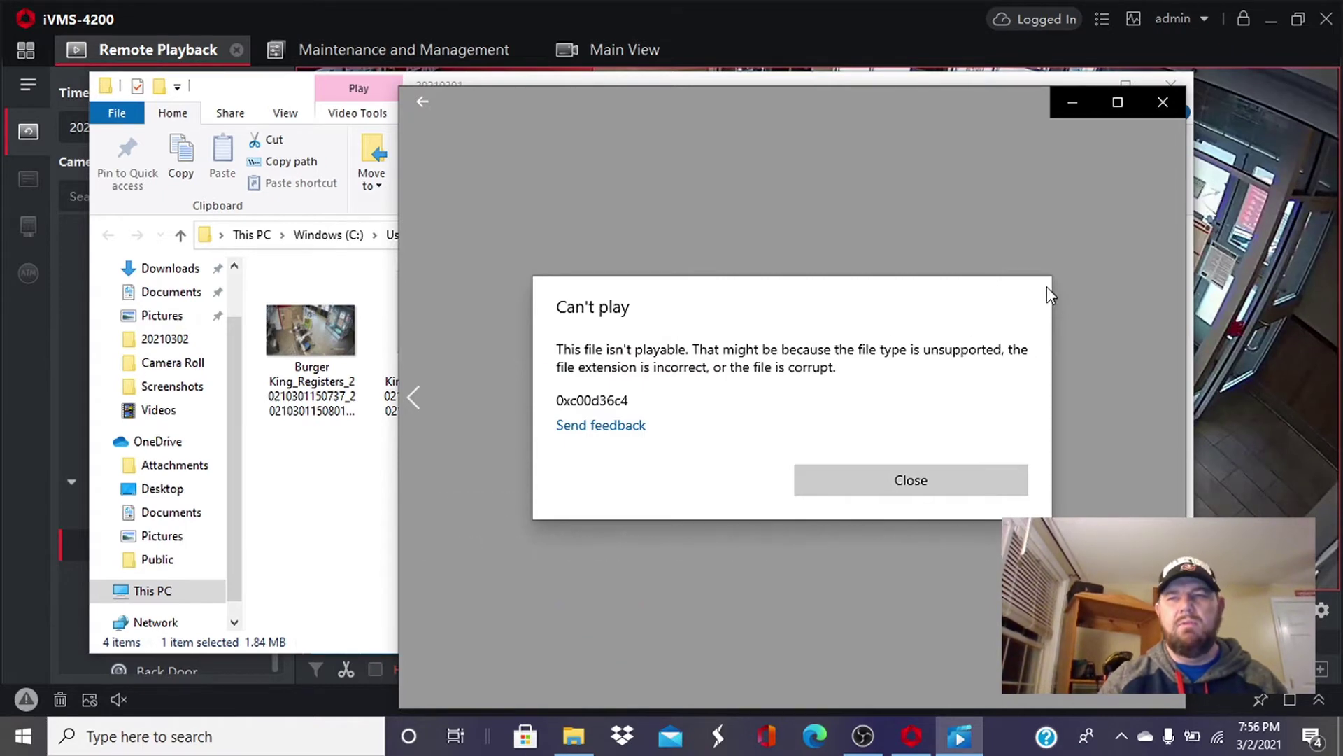
left_click(924, 478)
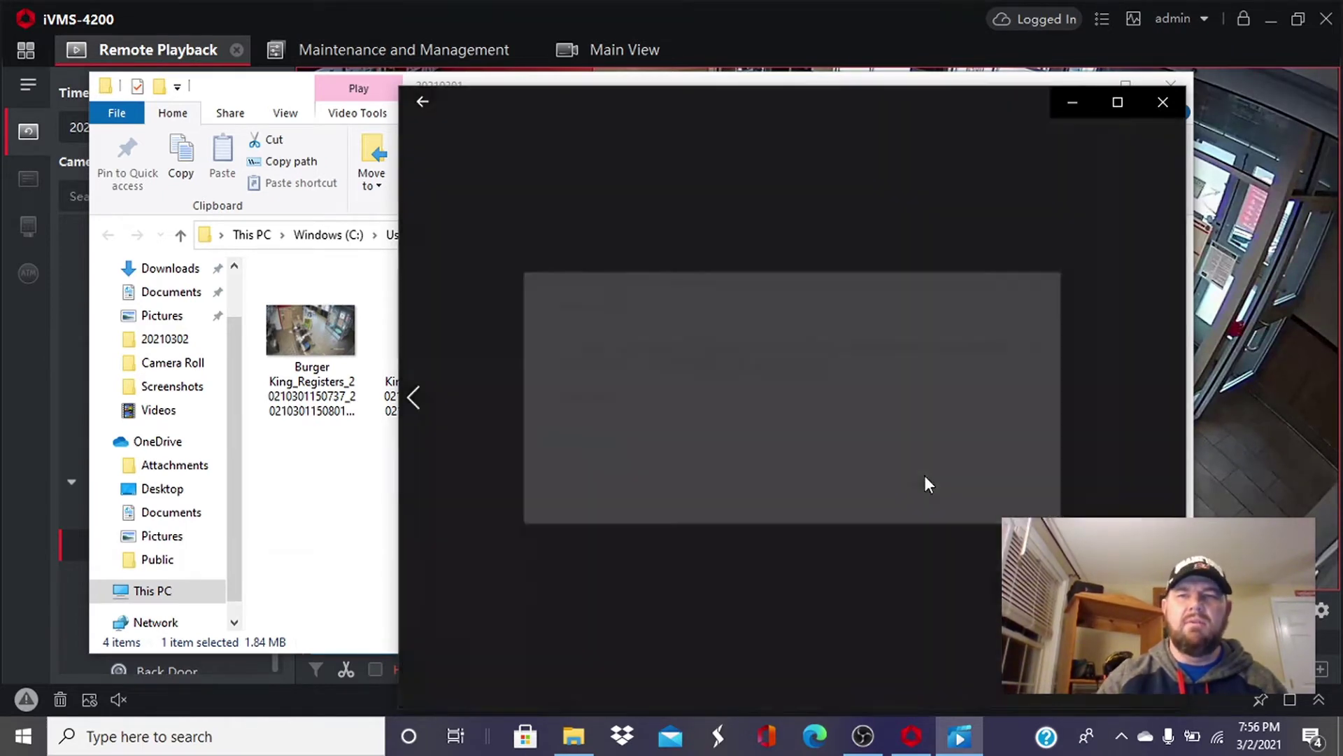
left_click(1161, 102)
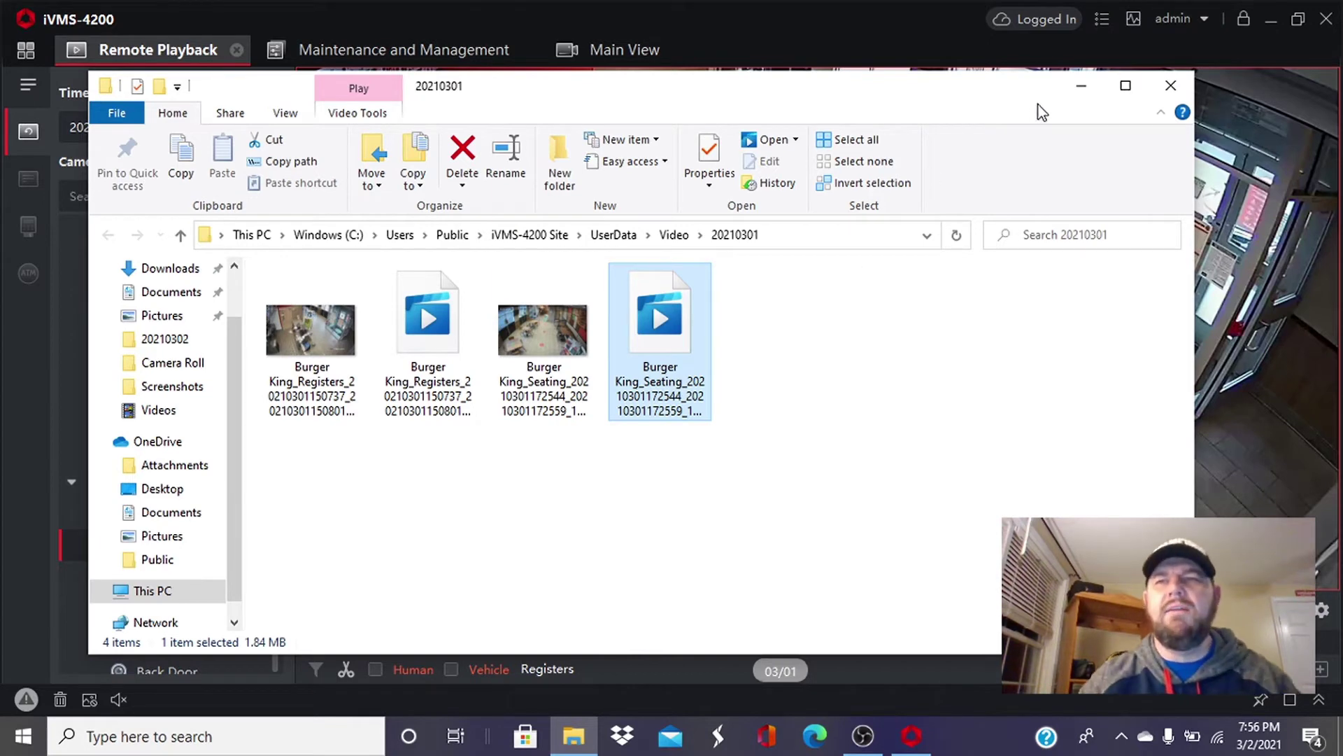
Minimize the clips folder and iVMS-4200, then search Google for 'hikvision' in Edge
left_click(1080, 89)
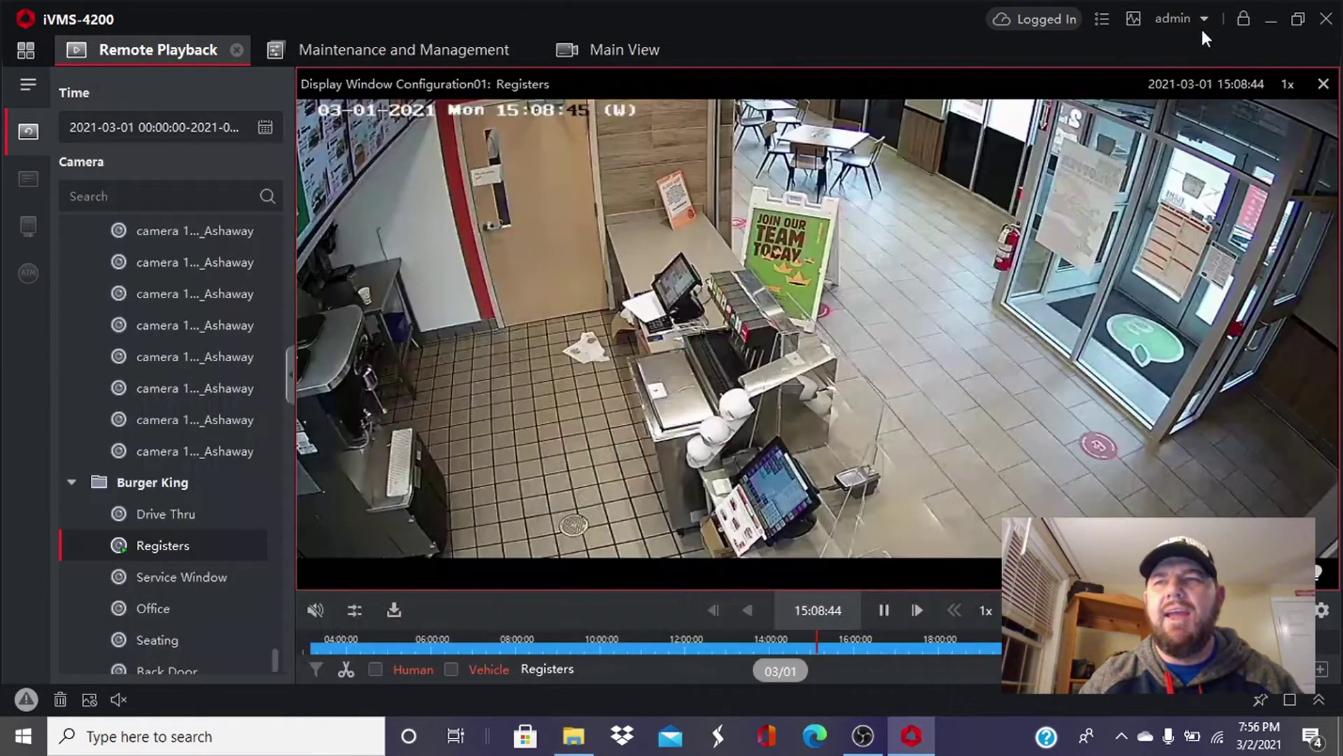
left_click(1271, 21)
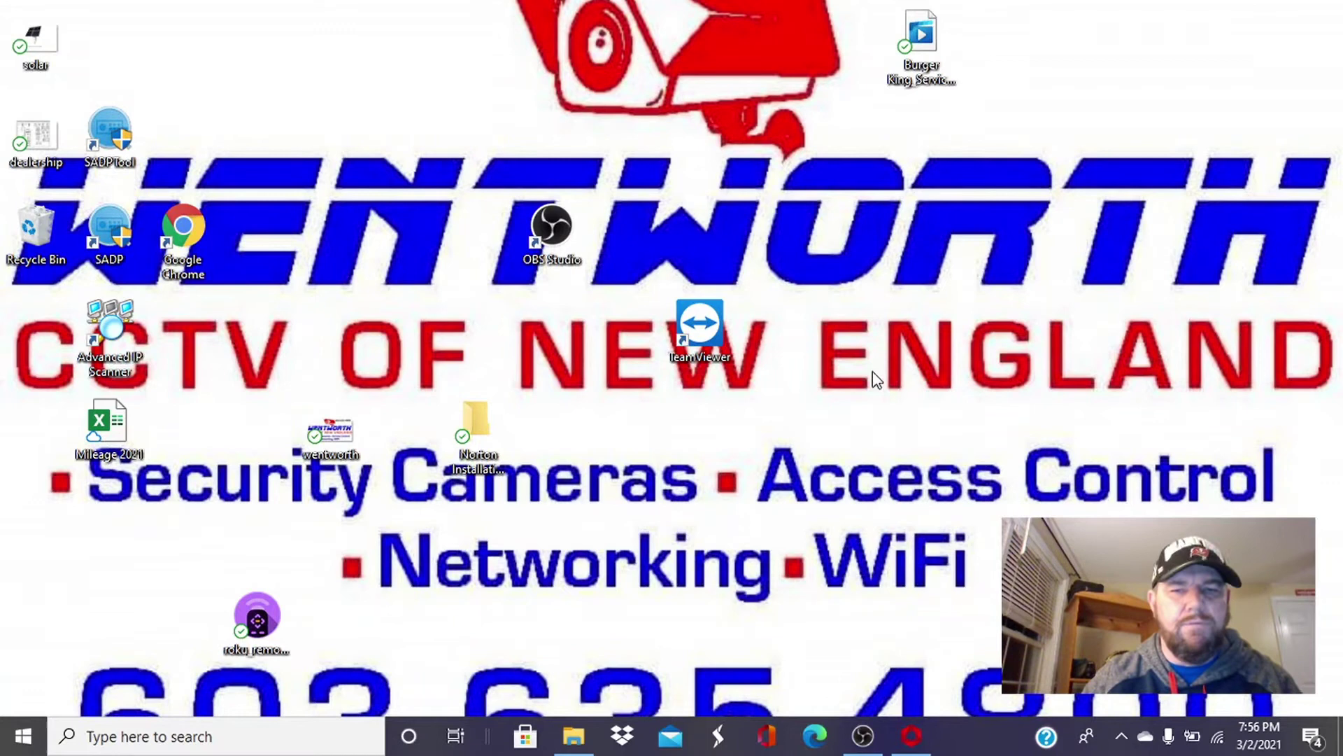
left_click(811, 736)
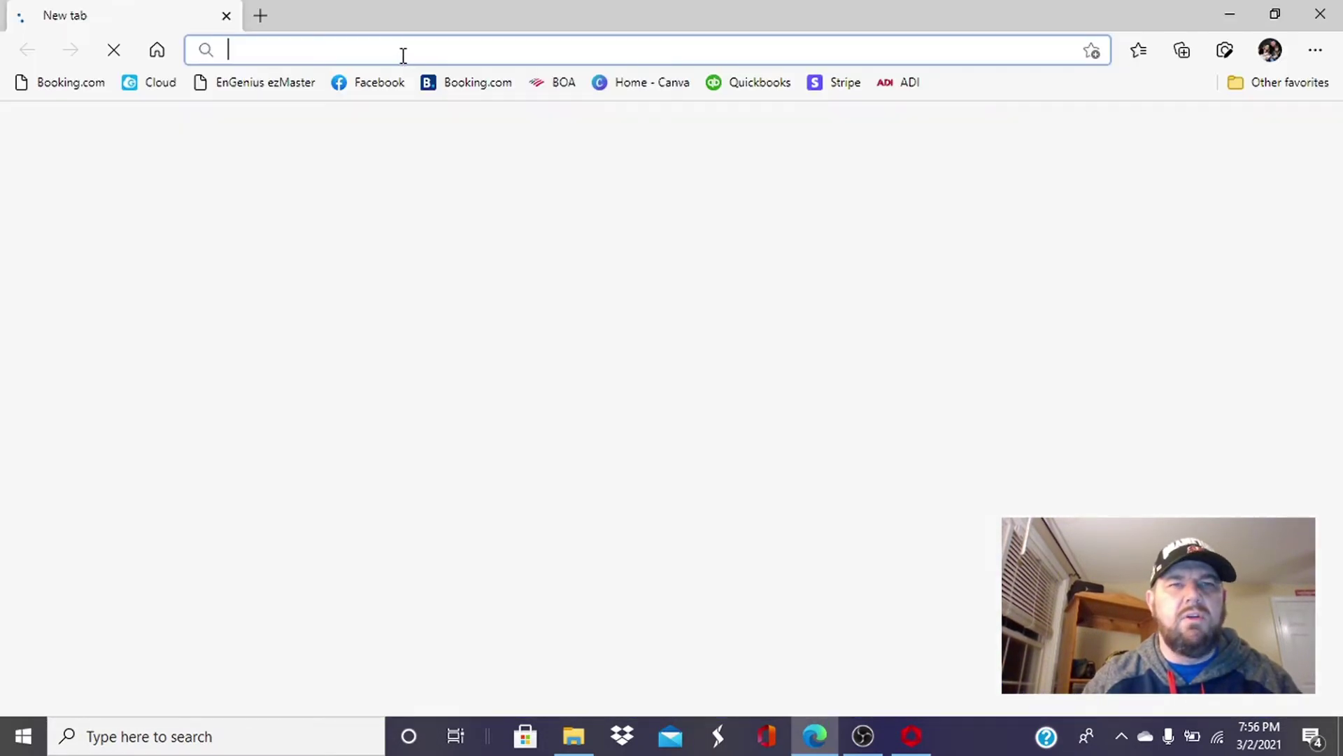
type("google.com")
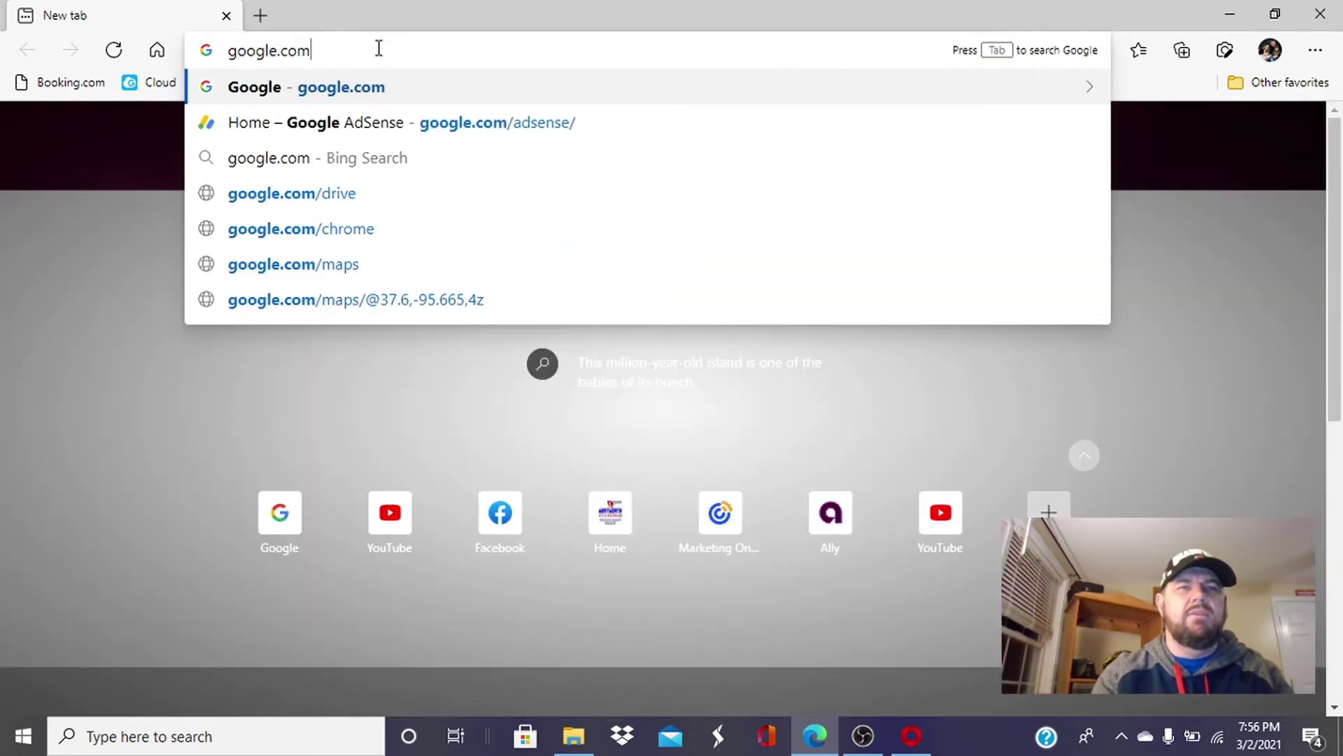
key("Return")
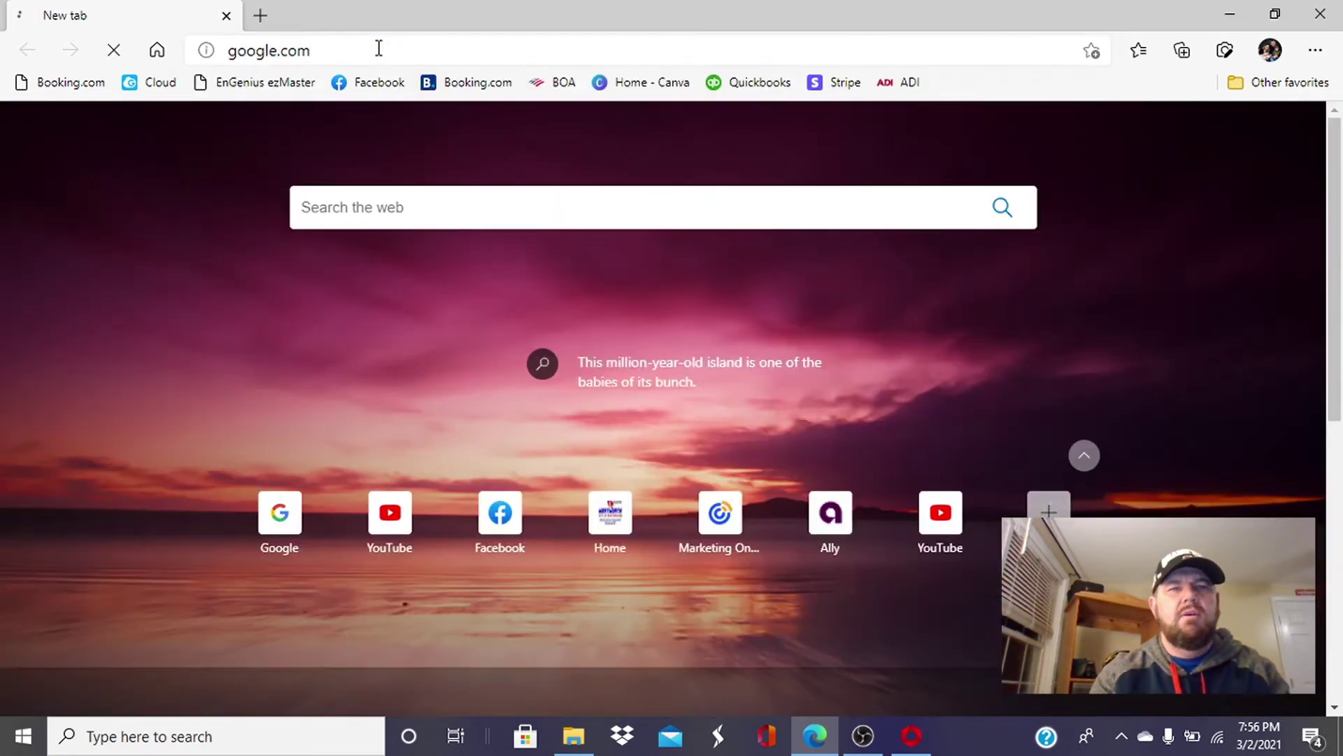
type("hikvision")
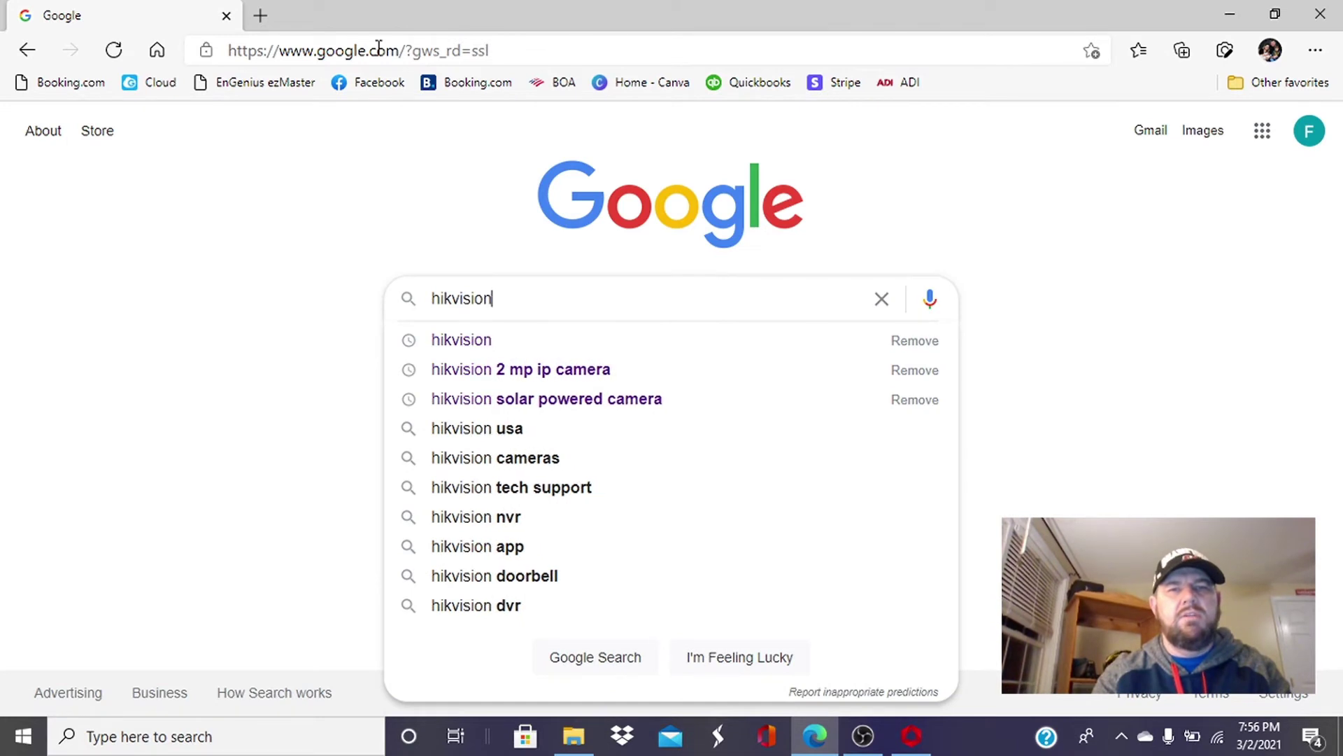
key("Return")
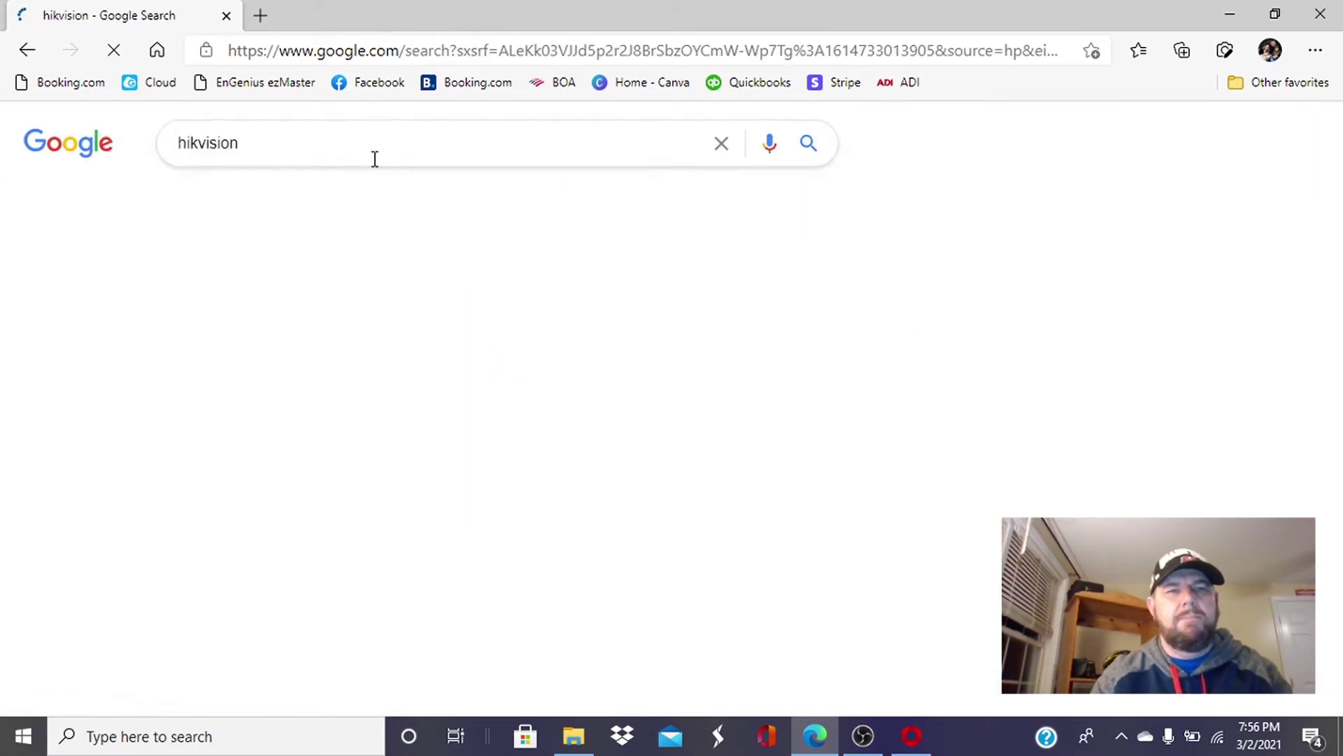
On us.hikvision.com, expand Format Converter v4.1.0 under Downloads > Tools, then close Edge
left_click(224, 312)
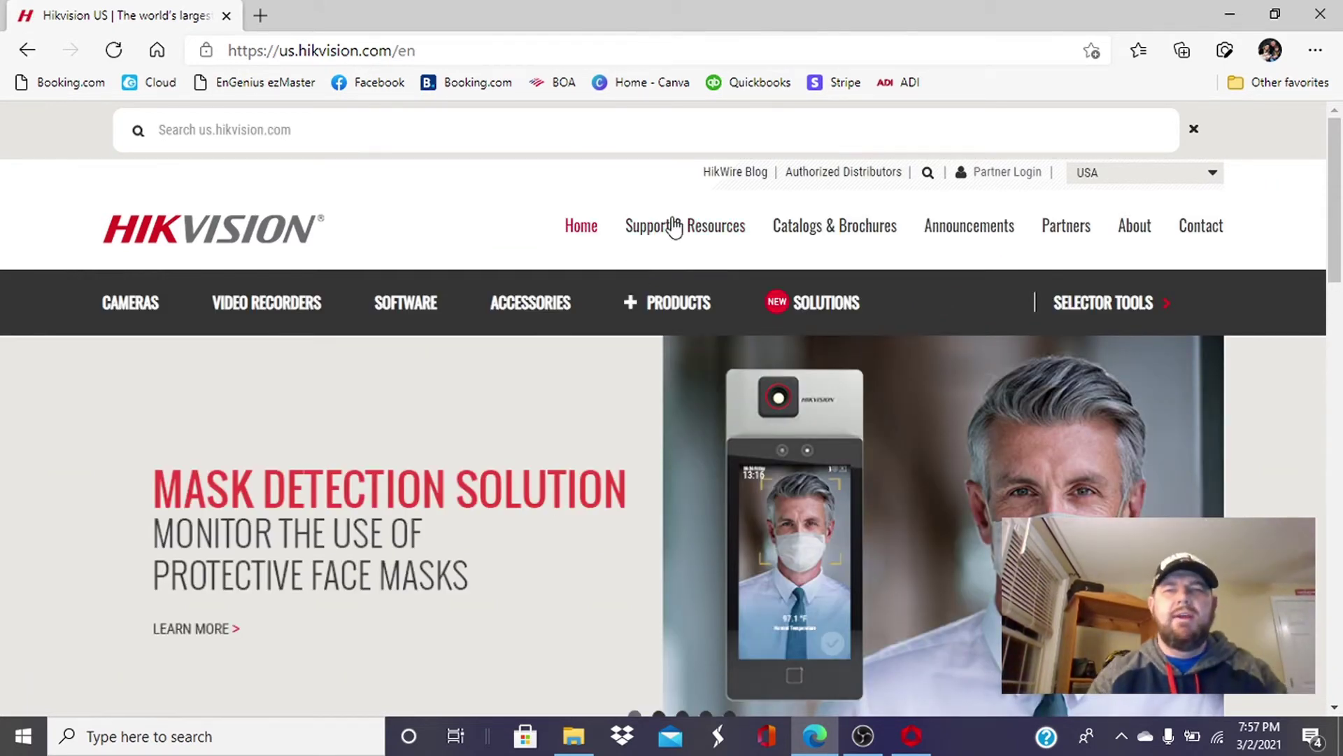
mouse_move(668, 238)
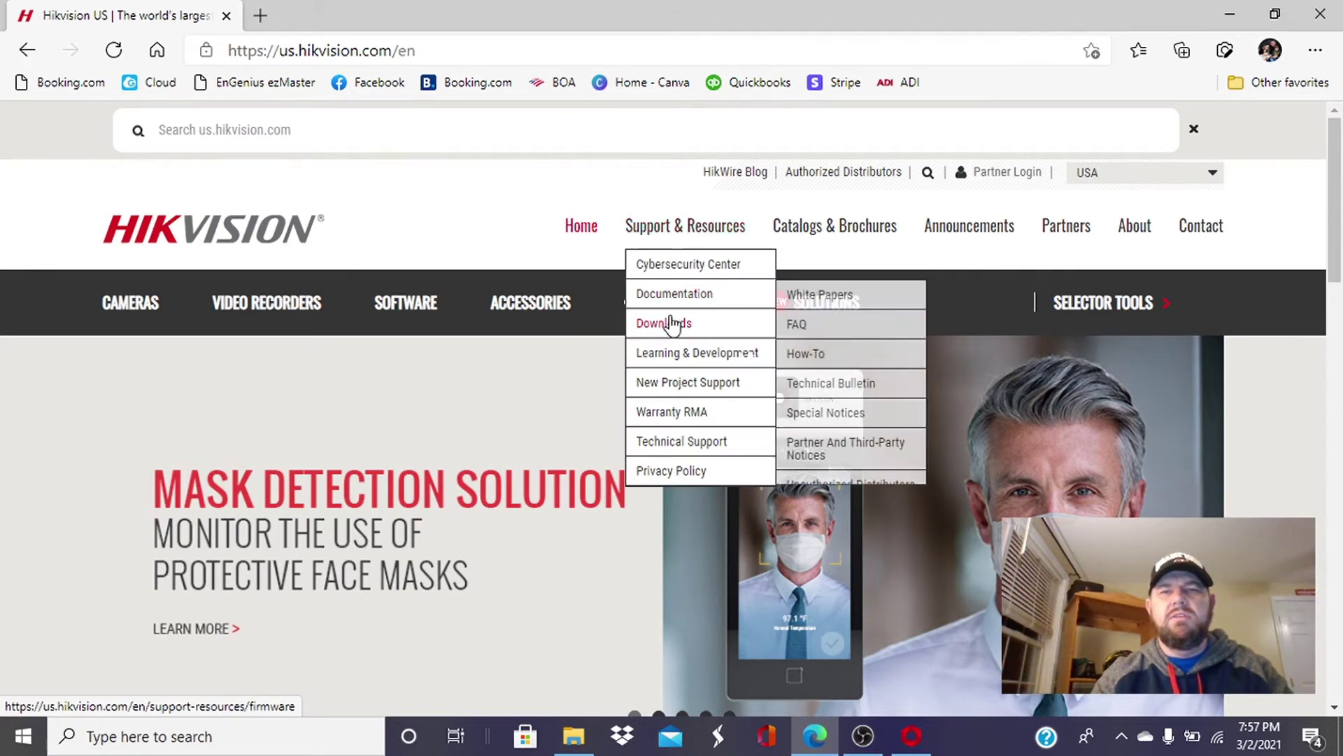
mouse_move(671, 327)
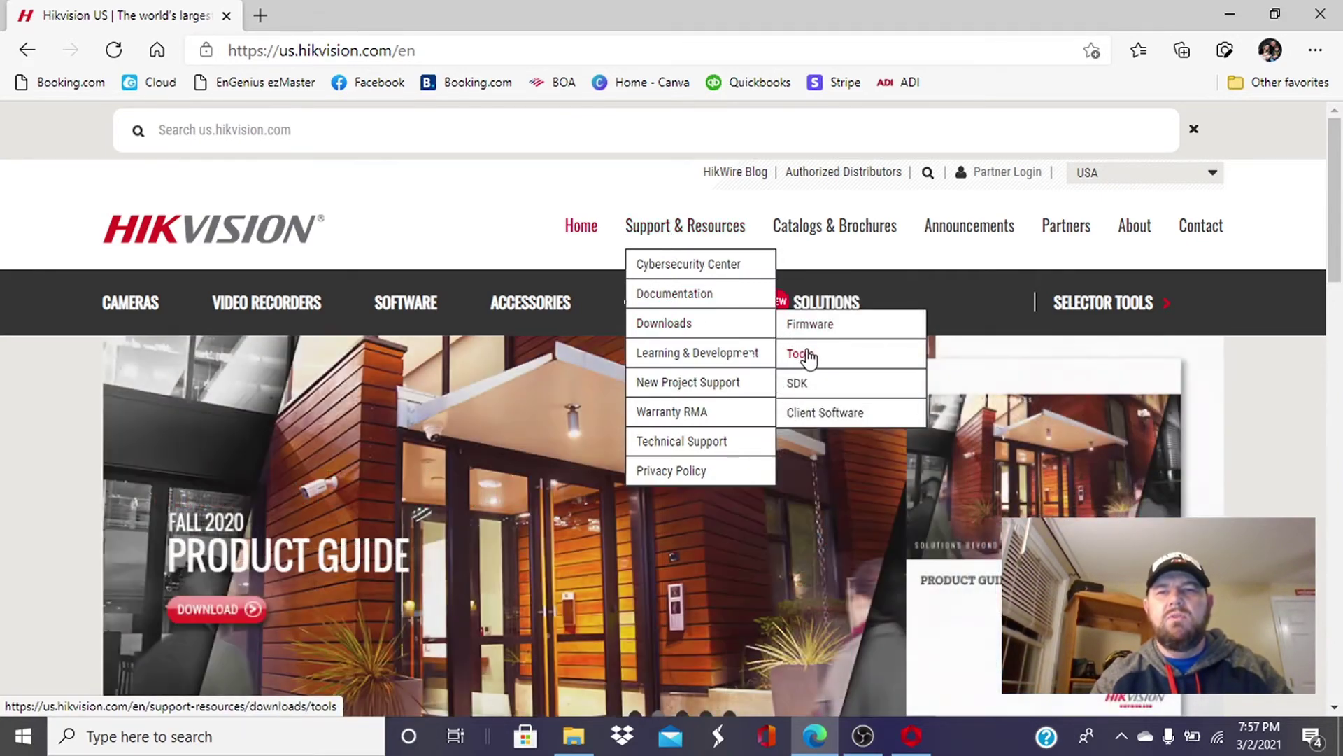
left_click(805, 355)
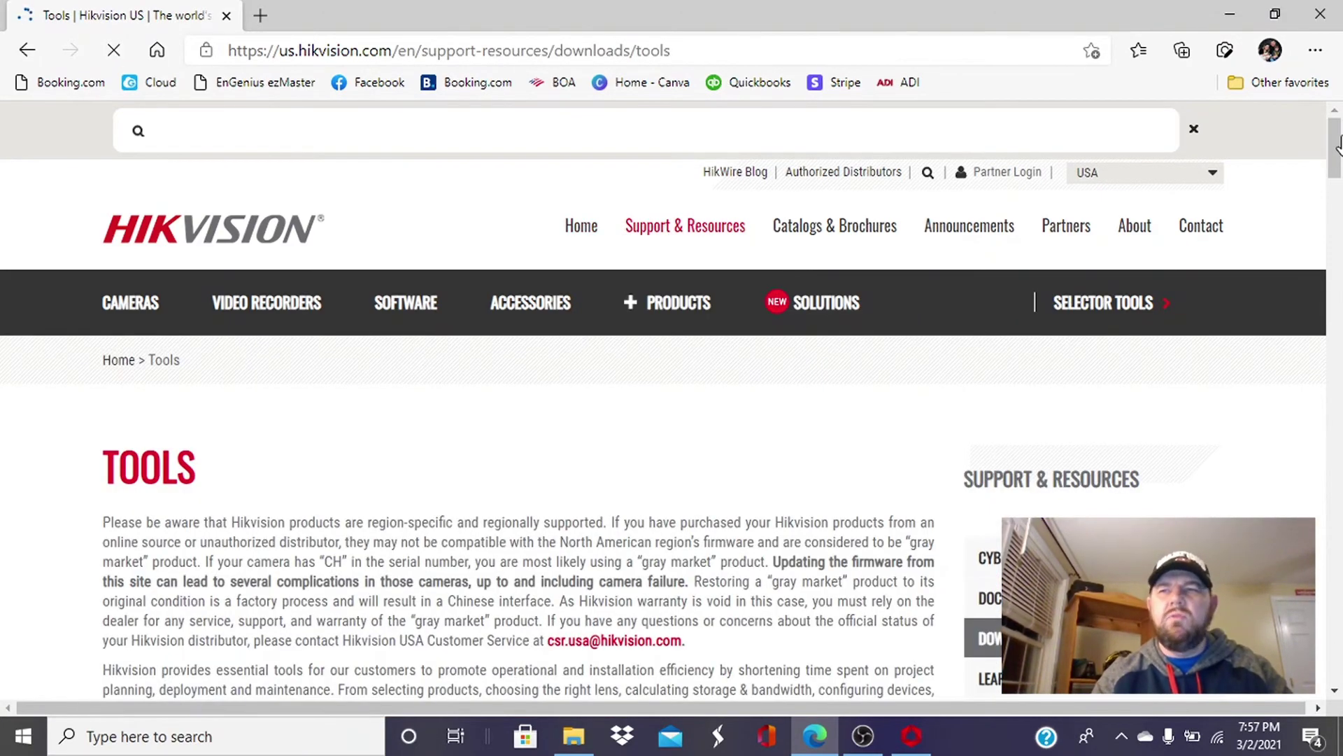
left_click_drag(1337, 140, 1339, 225)
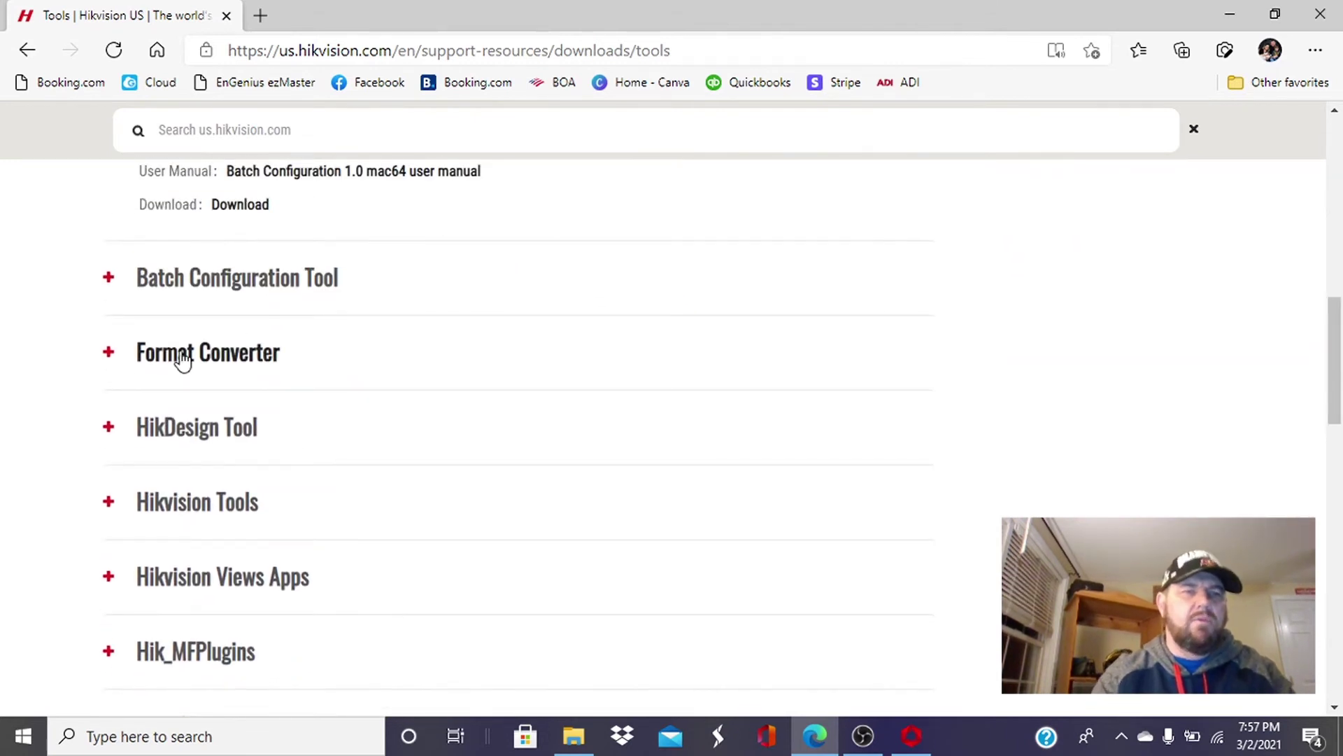
left_click(110, 365)
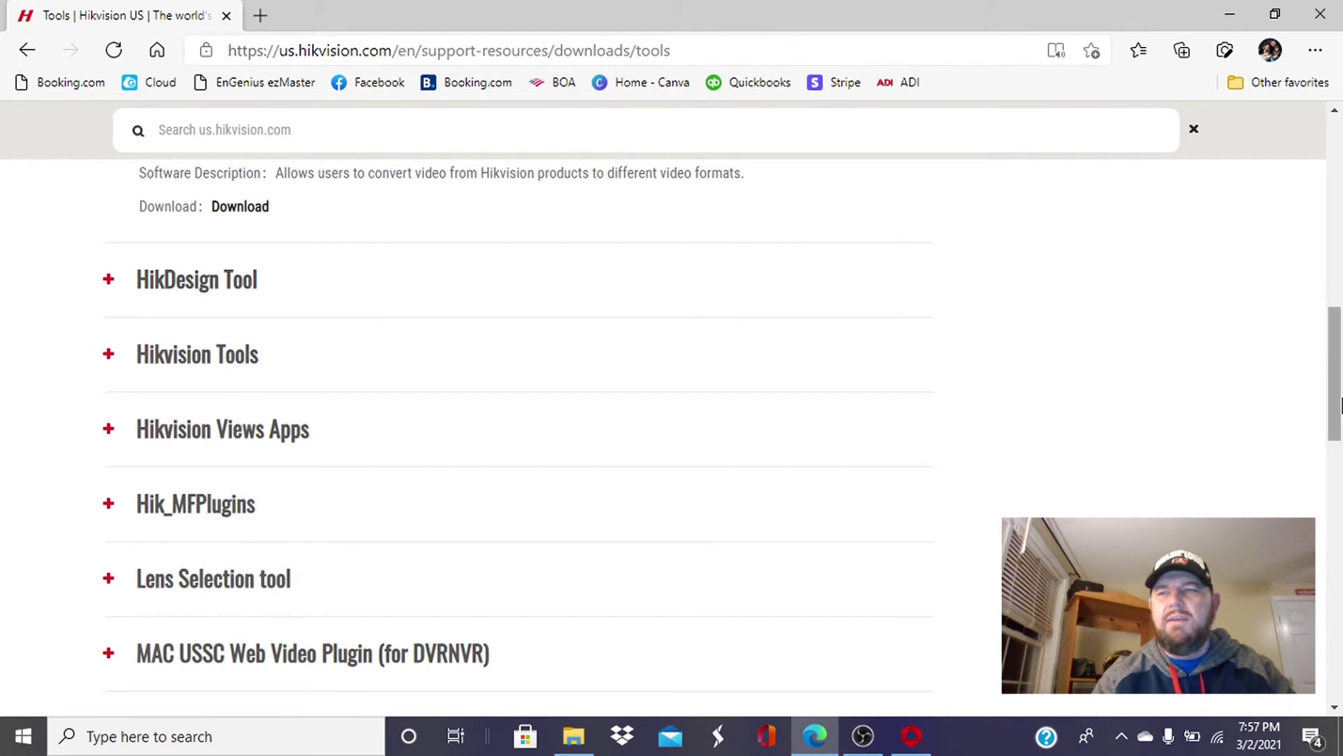
left_click_drag(1334, 308, 1334, 260)
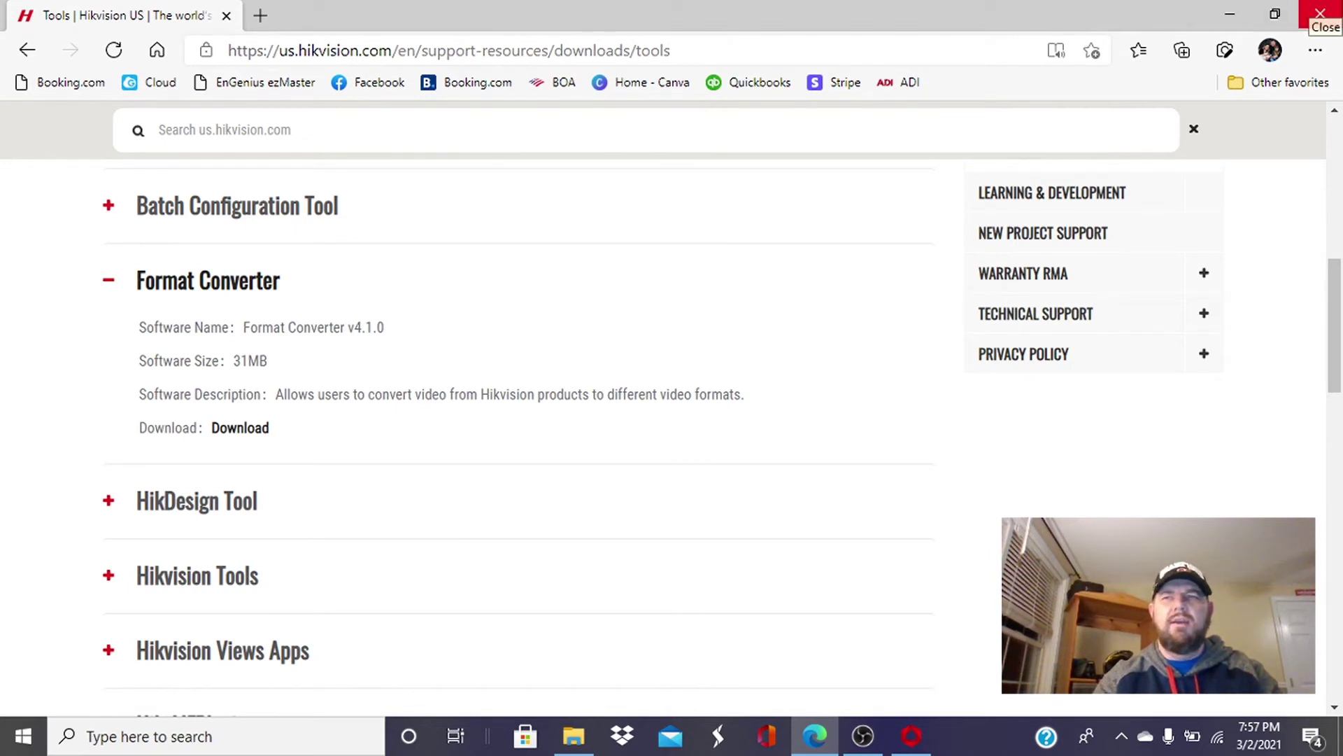
left_click(1321, 12)
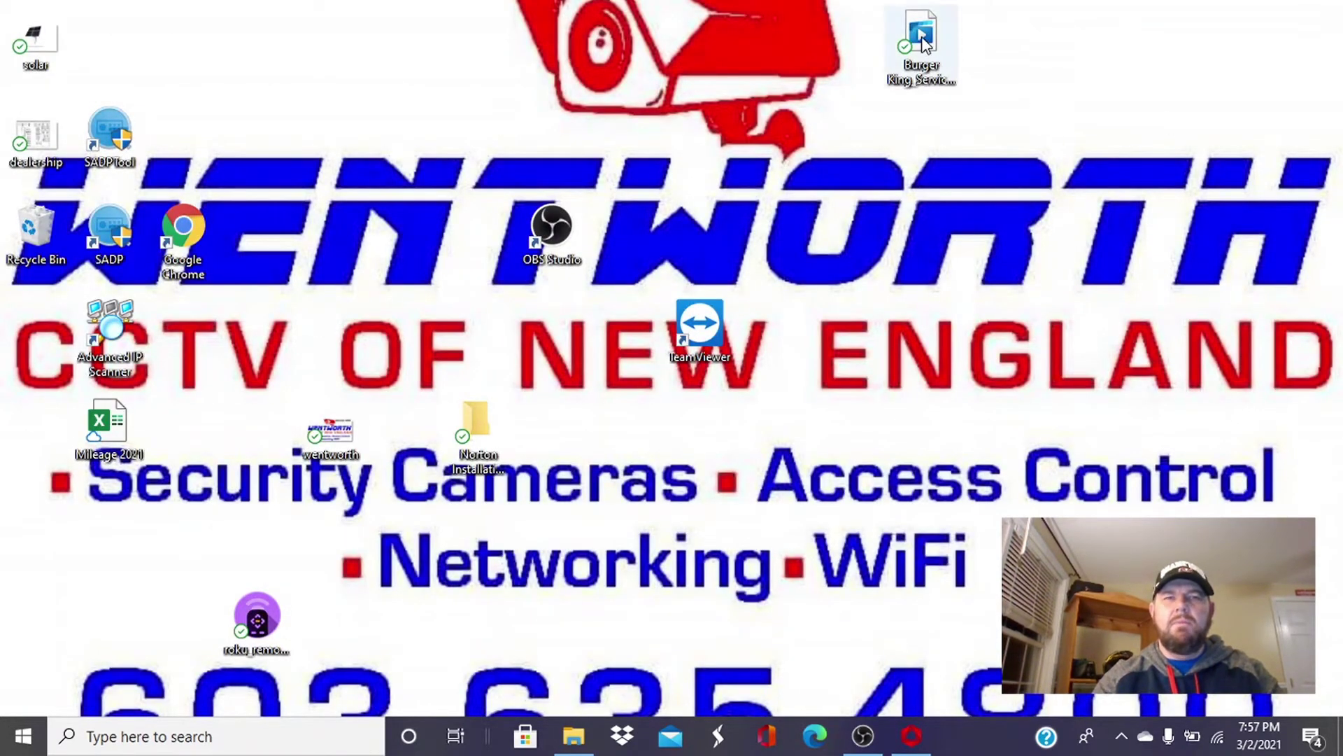
Move the Burger King clip lower on the desktop and search Windows for 'con'
left_click_drag(922, 38, 951, 242)
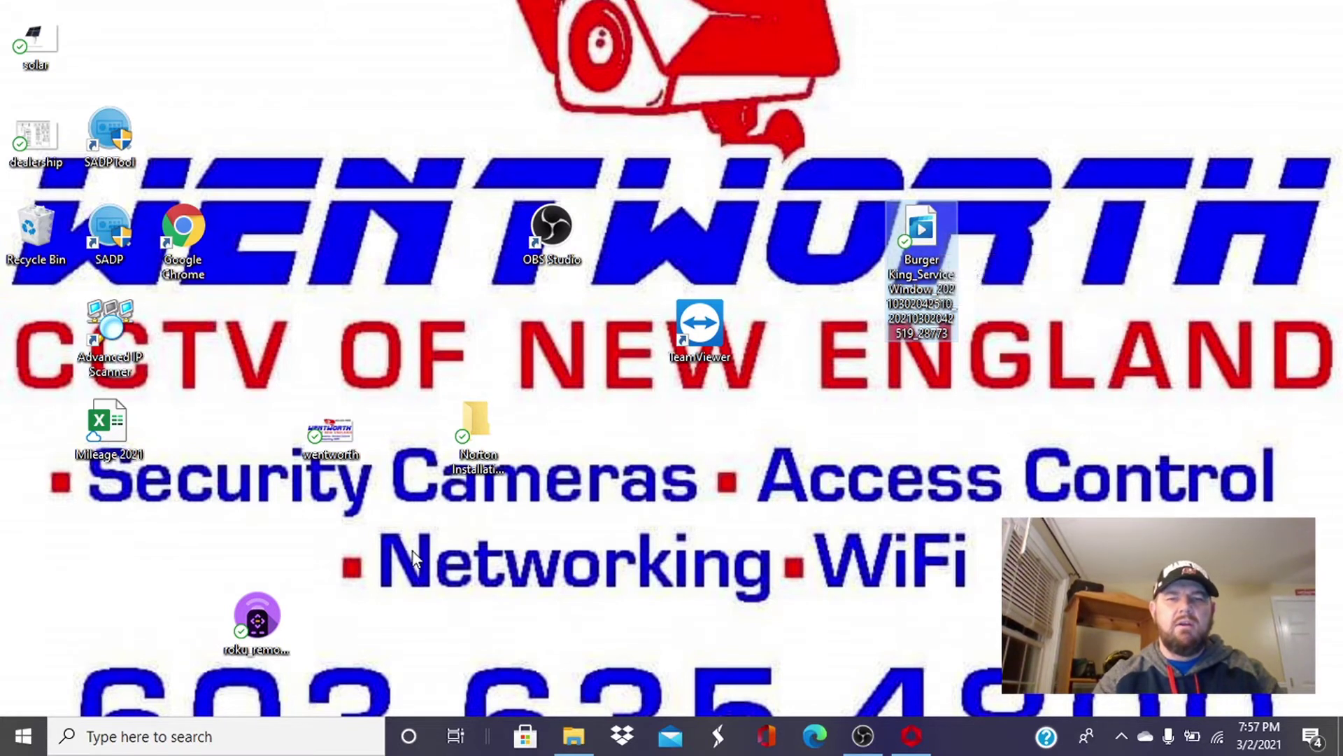
left_click(175, 728)
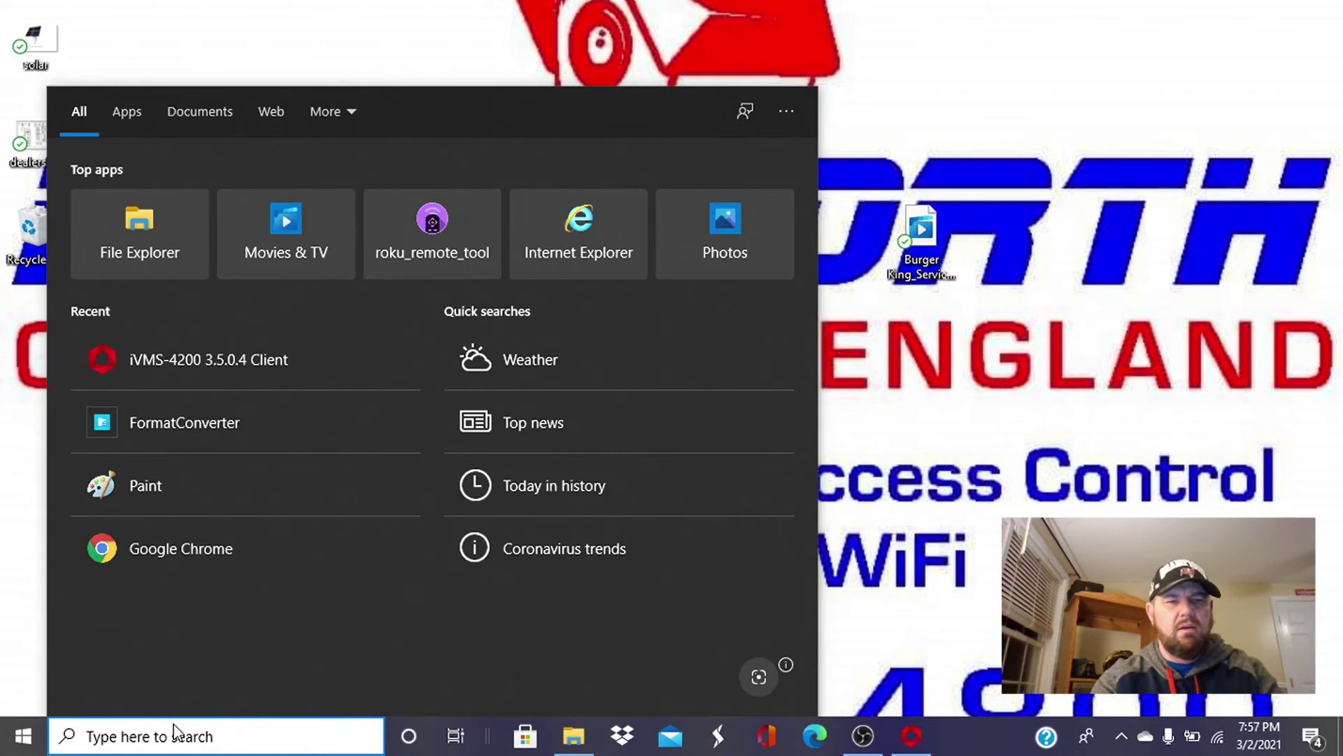
type("file")
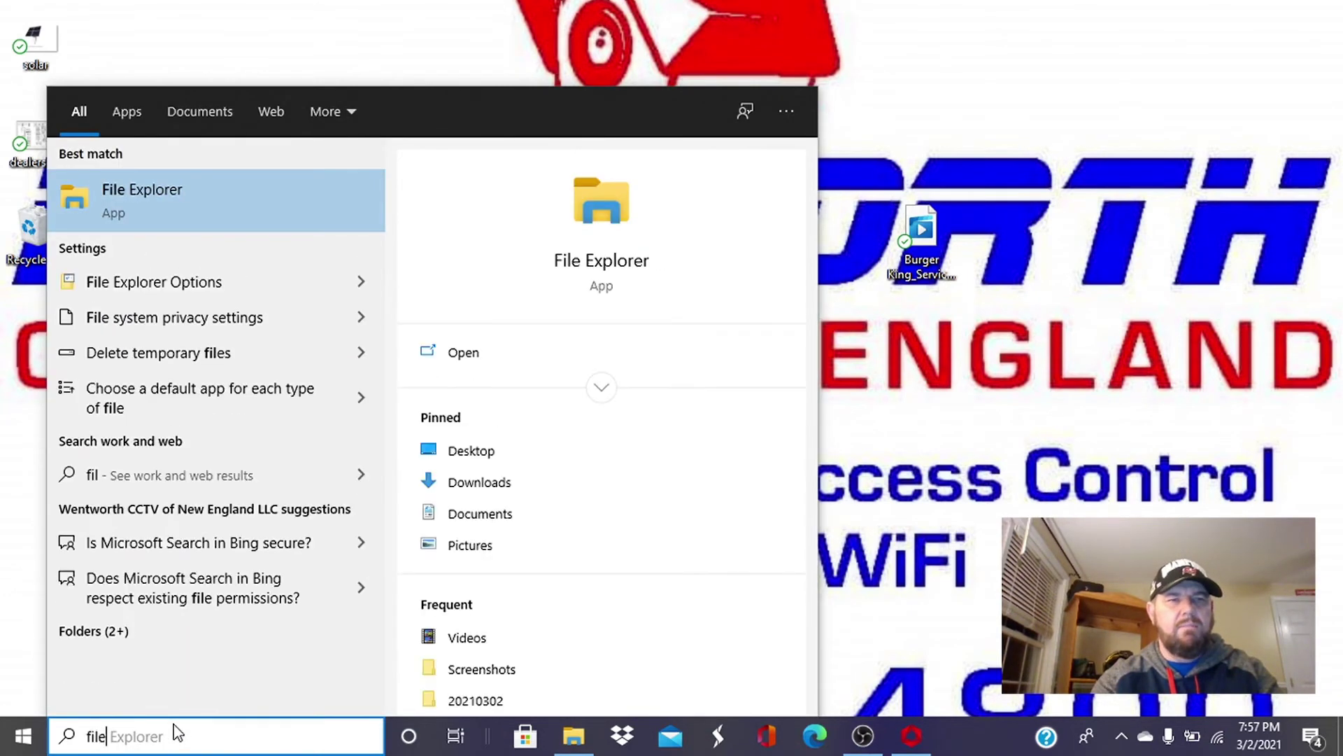
type(" co")
key("BackSpace")
key("BackSpace")
key("BackSpace")
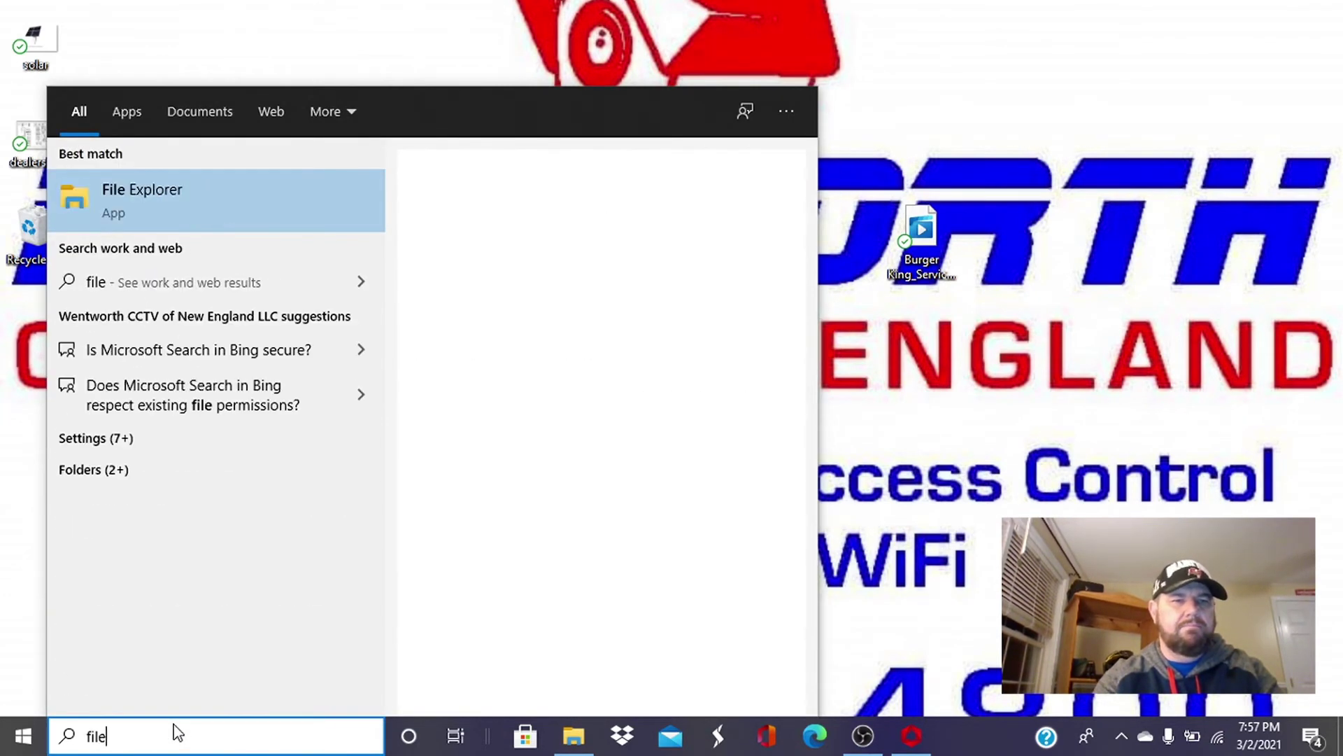
key("BackSpace")
key("BackSpace")
key("BackSpace")
key("BackSpace")
type("con")
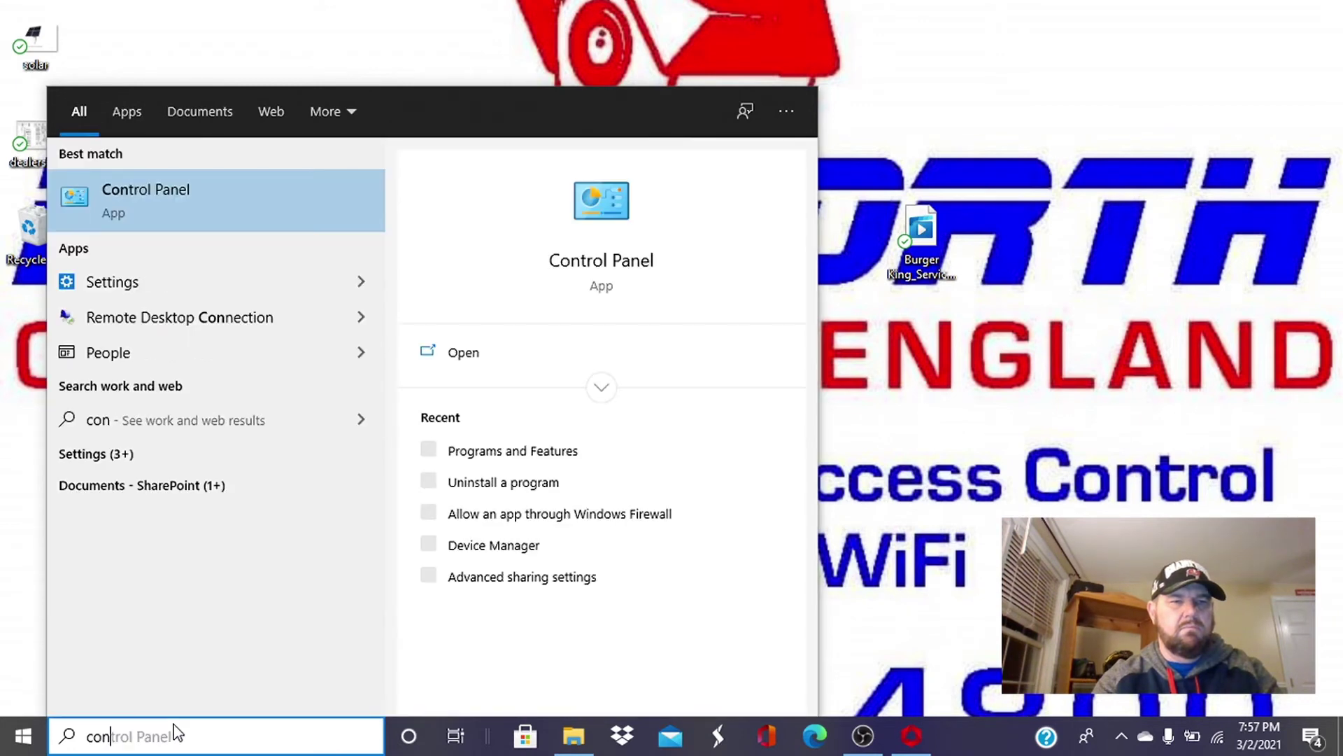
Launch Format Converter from the FormatConverter folder in the Start menu app list
left_click(21, 745)
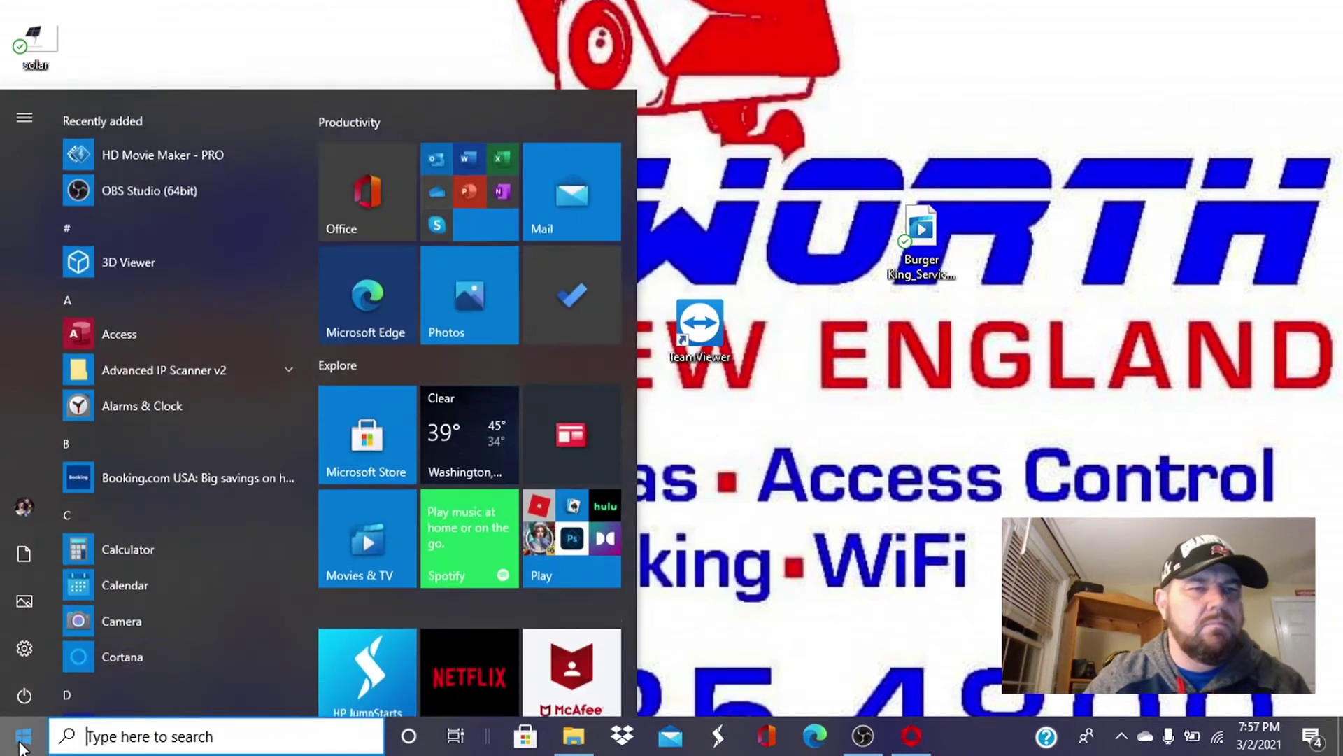
scroll(123, 491, "down", 5)
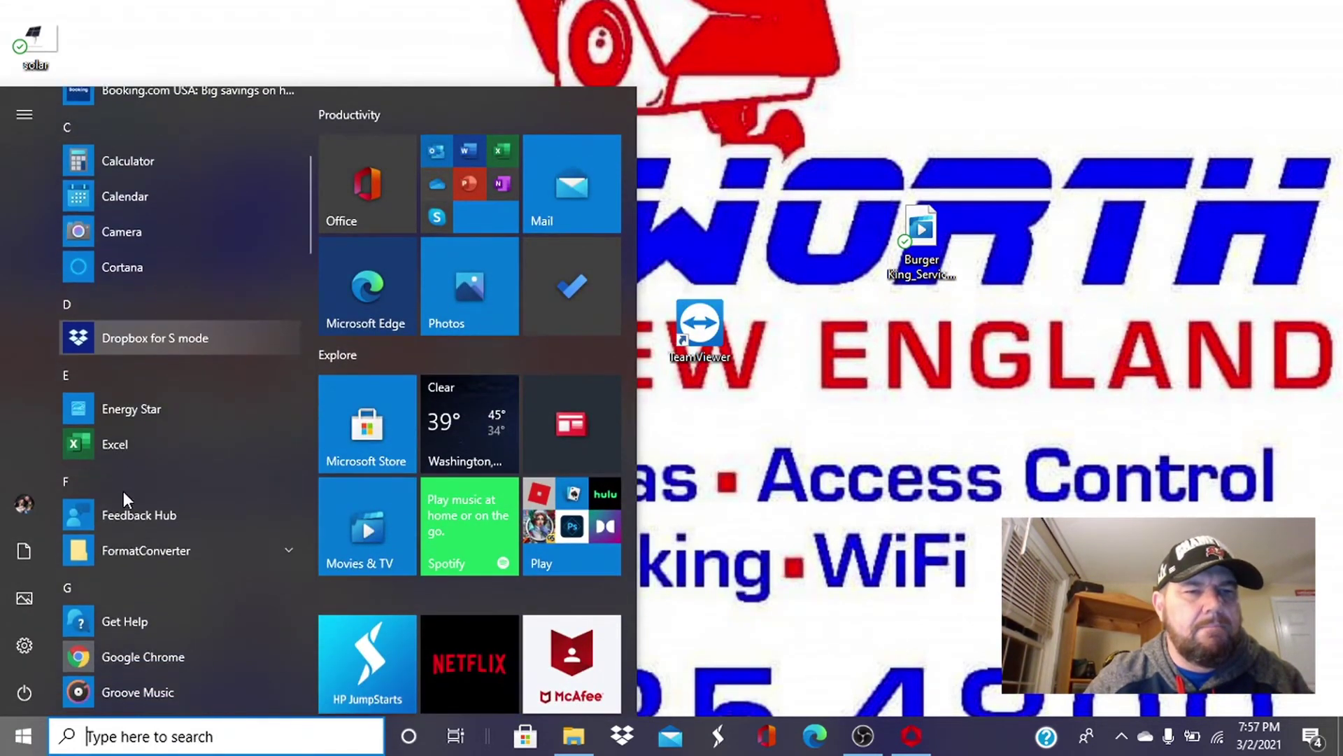
scroll(144, 481, "down", 3)
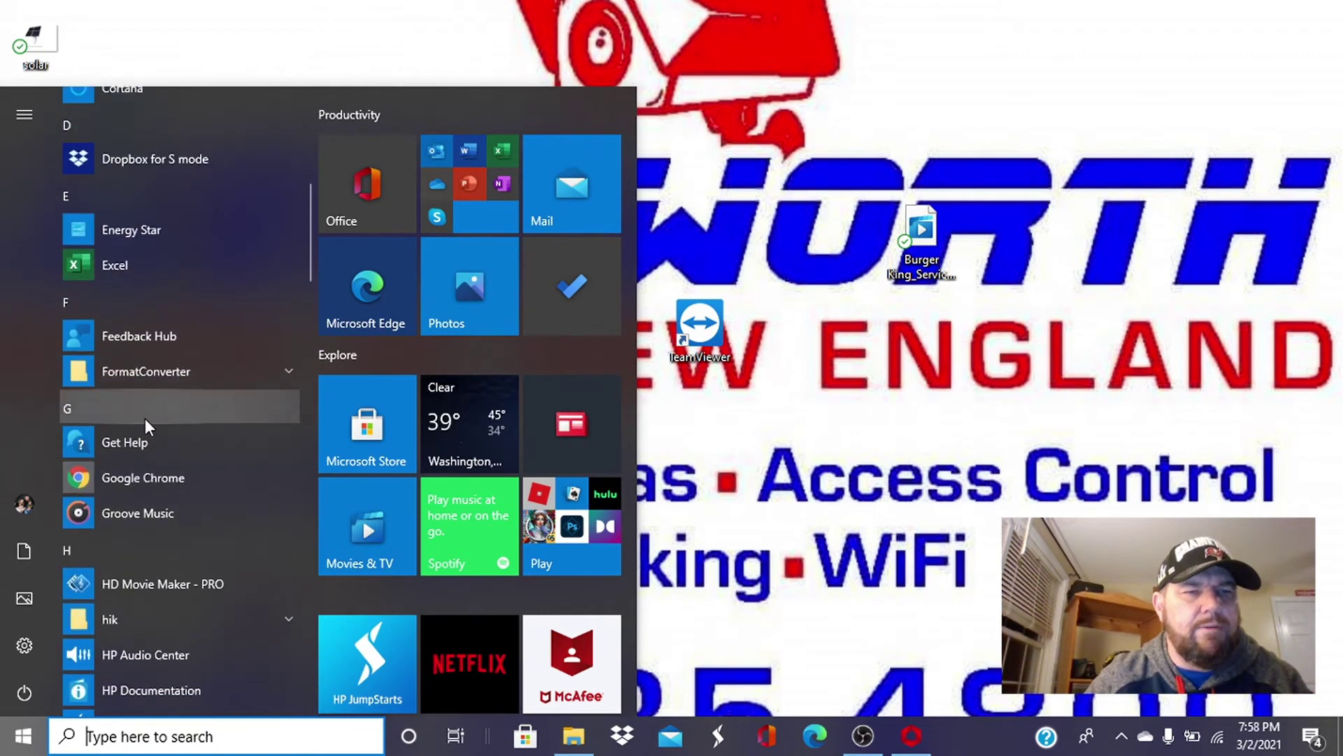
left_click(146, 368)
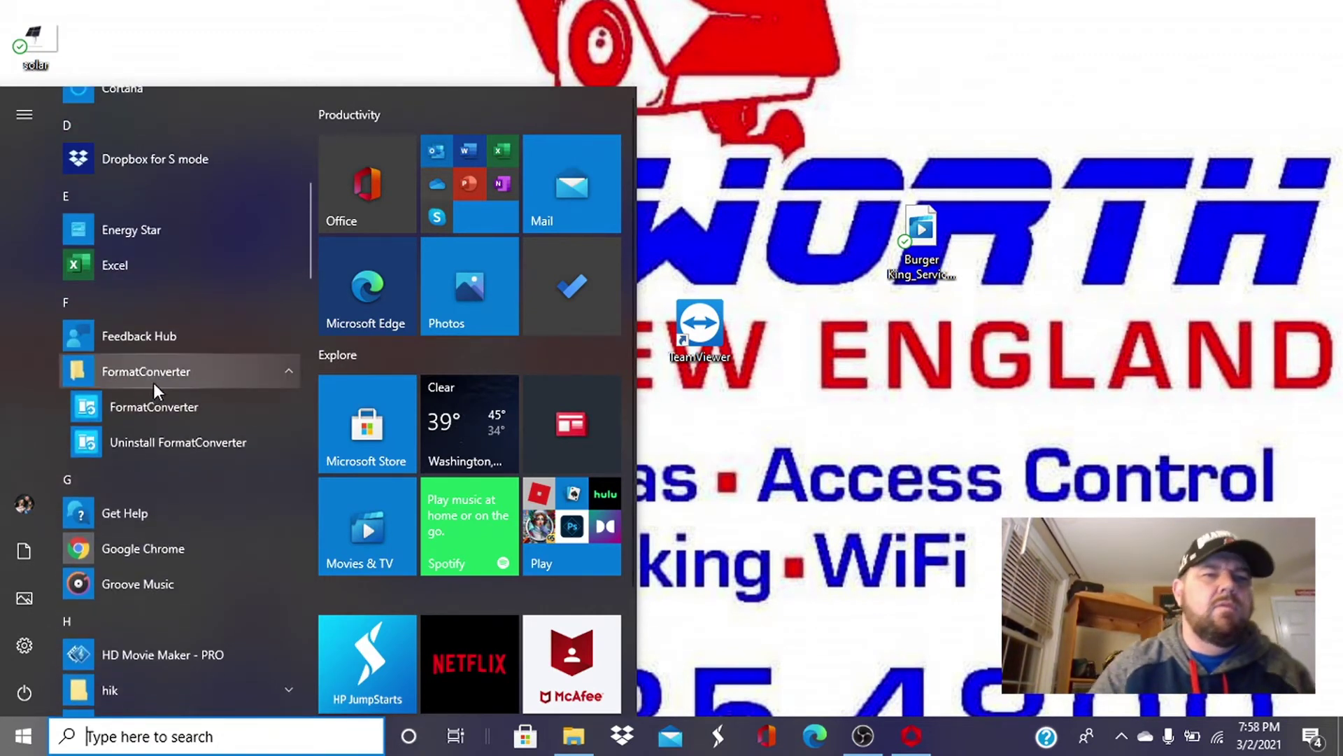
left_click(145, 368)
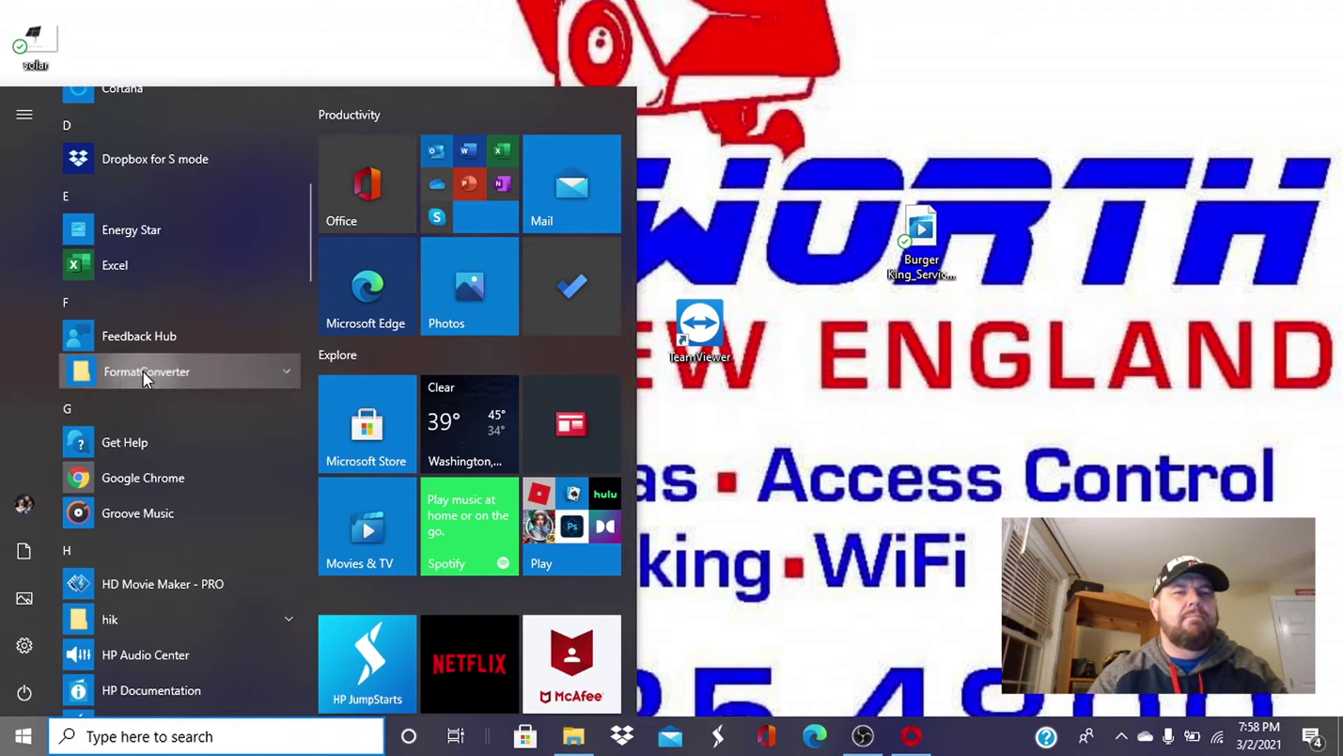
left_click(142, 371)
left_click(148, 403)
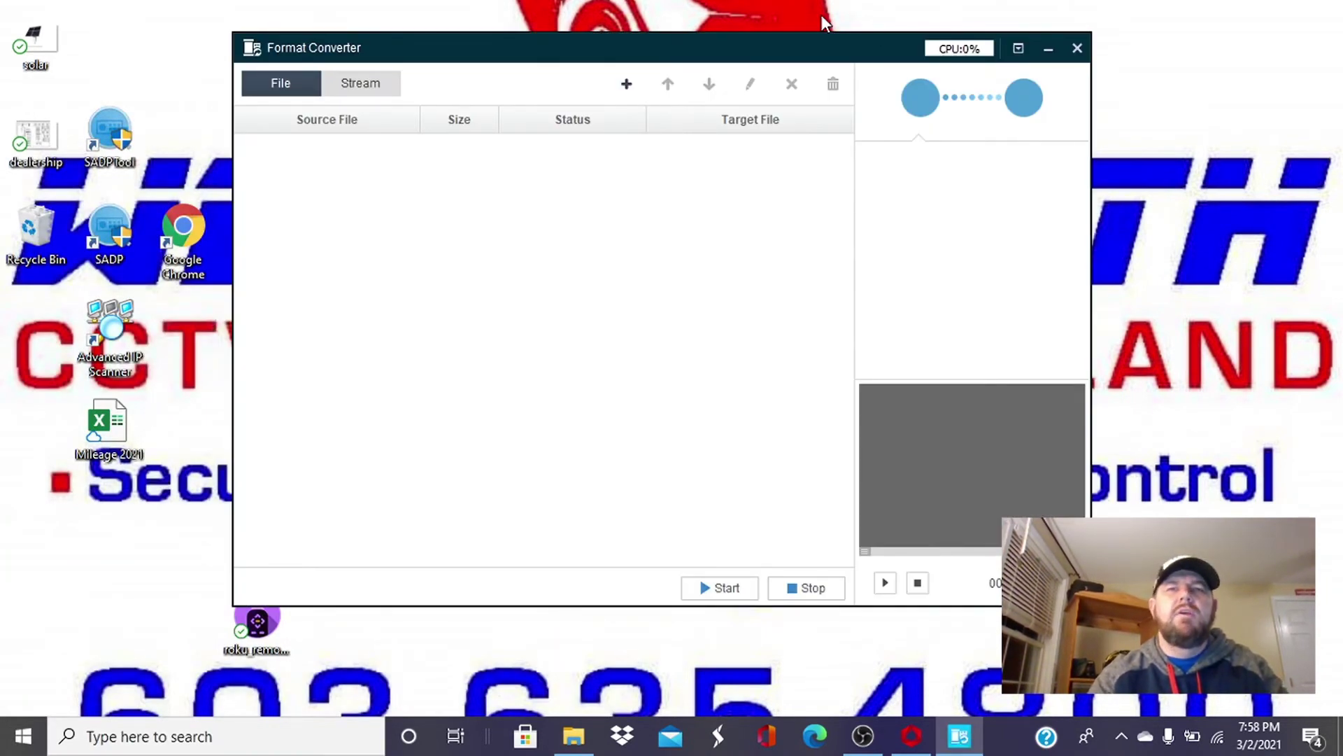
Add a single-file conversion task using the Burger King MP4 on the Desktop as source
left_click_drag(629, 58, 657, 330)
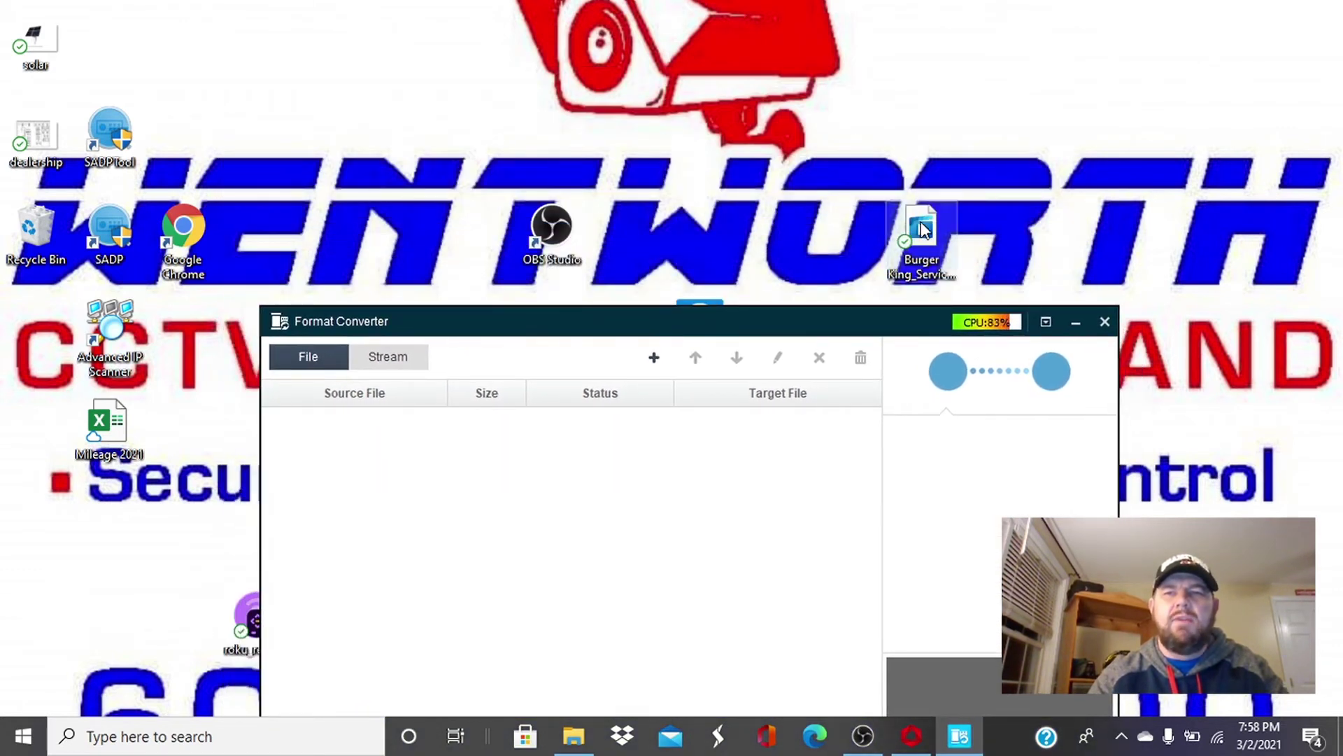
left_click(654, 360)
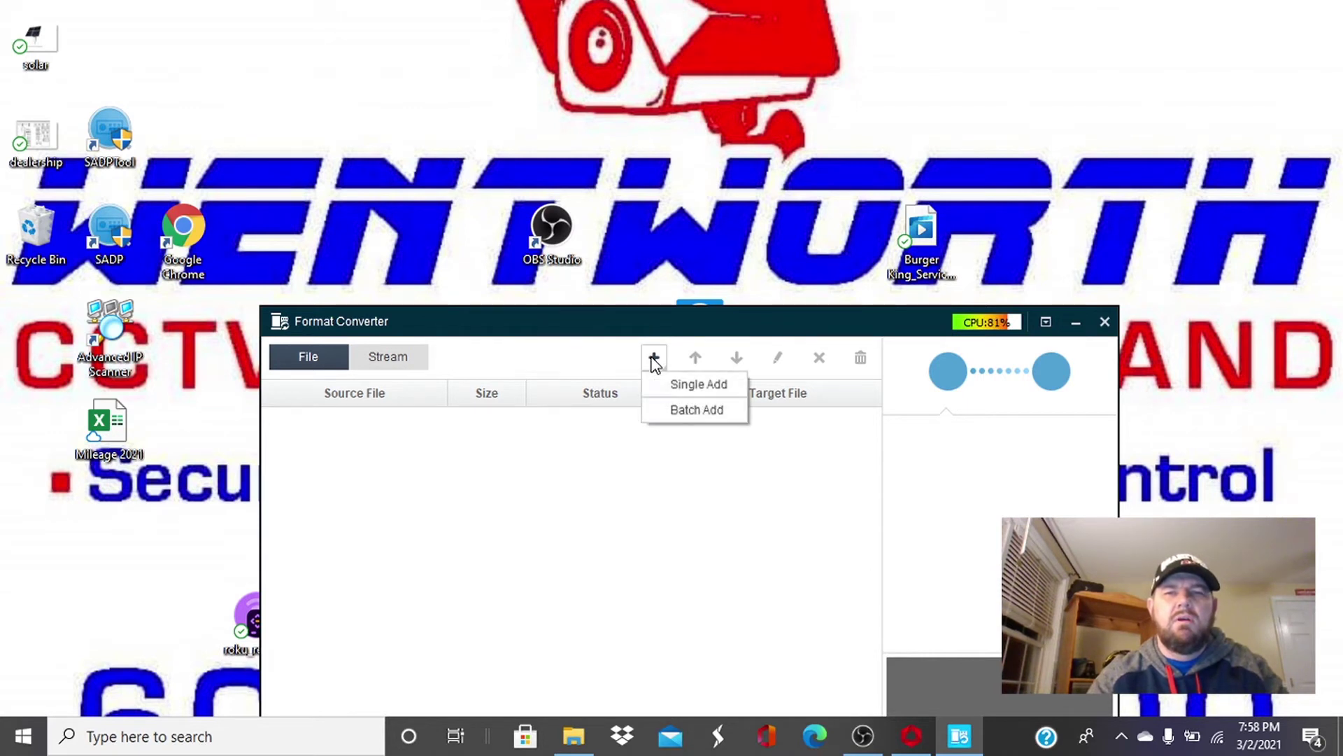
left_click(699, 386)
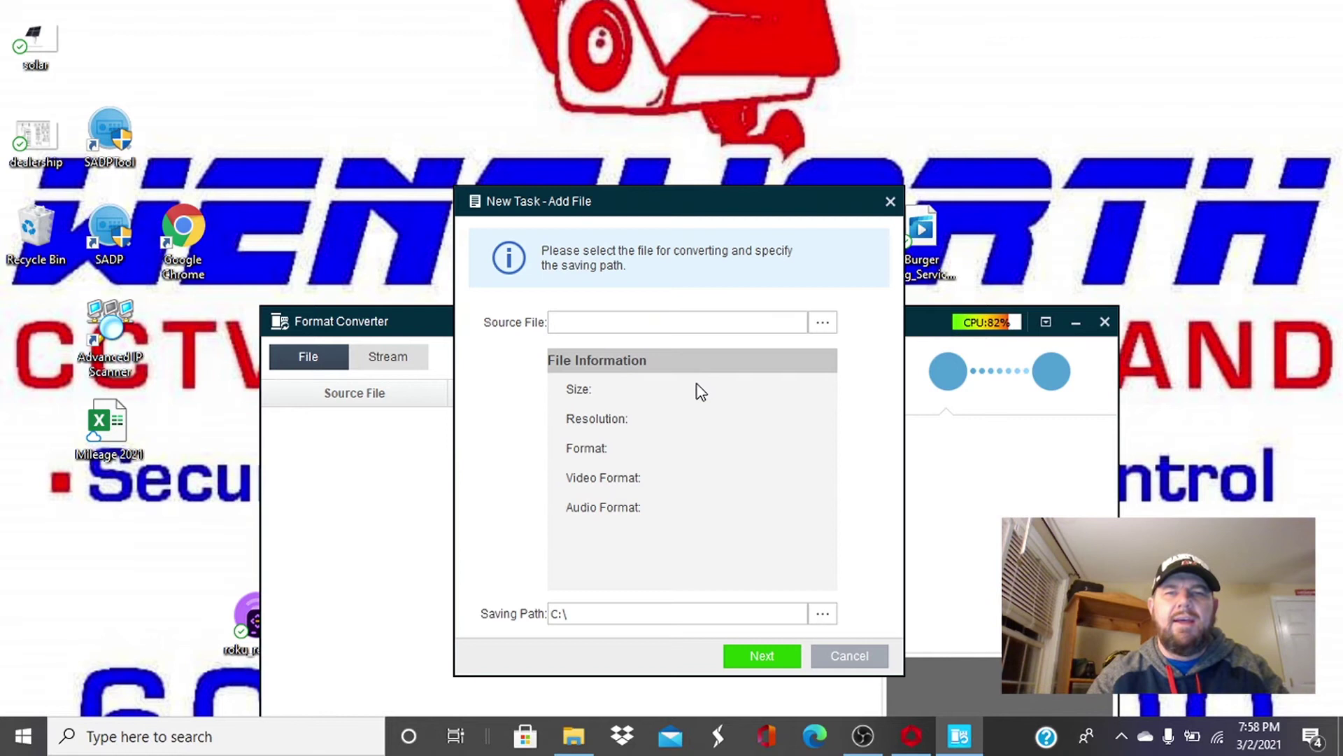
left_click(824, 325)
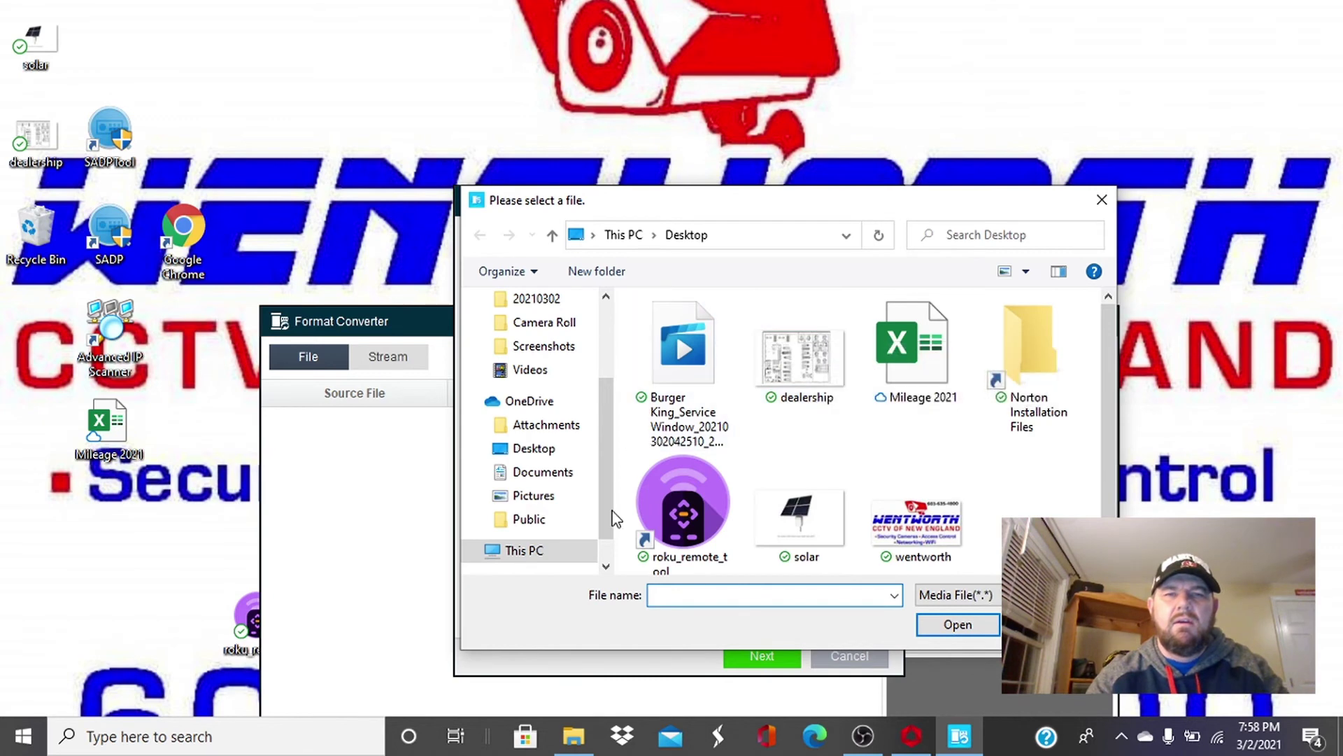
left_click_drag(602, 519, 602, 343)
left_click(547, 341)
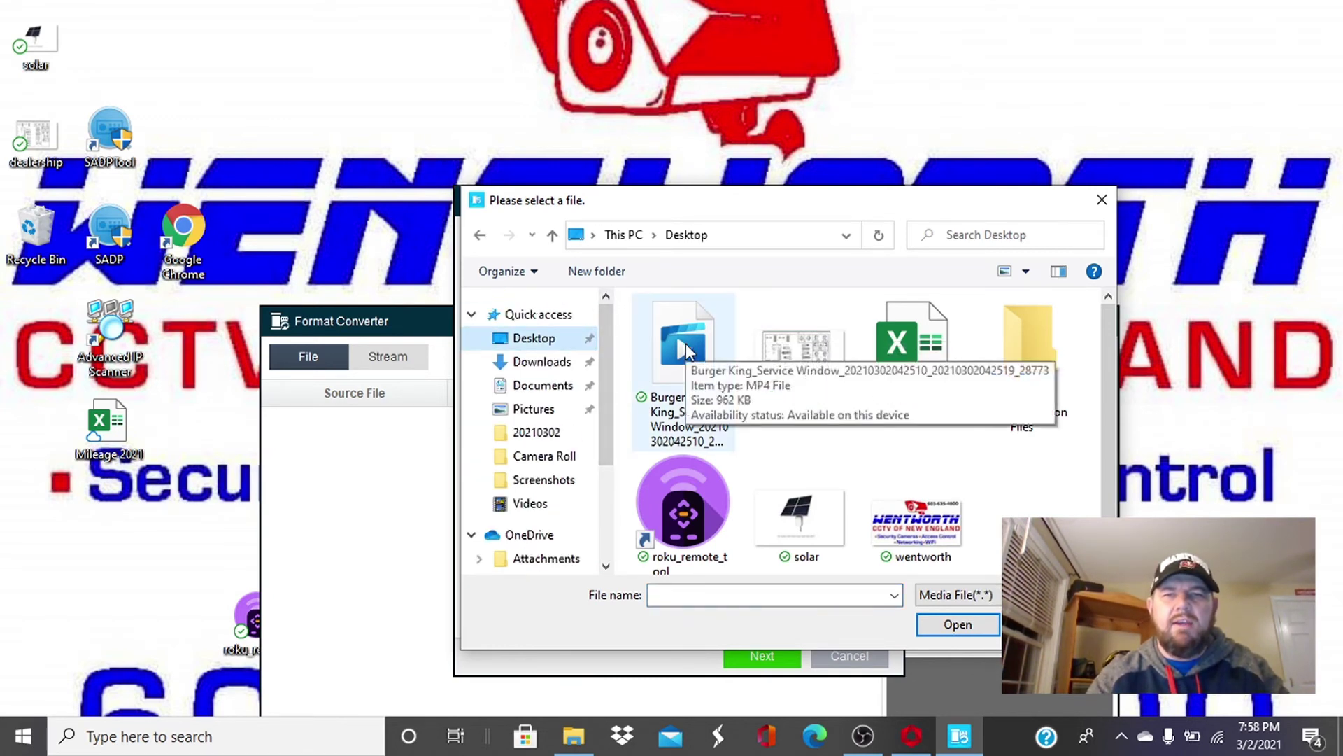
double_click(687, 346)
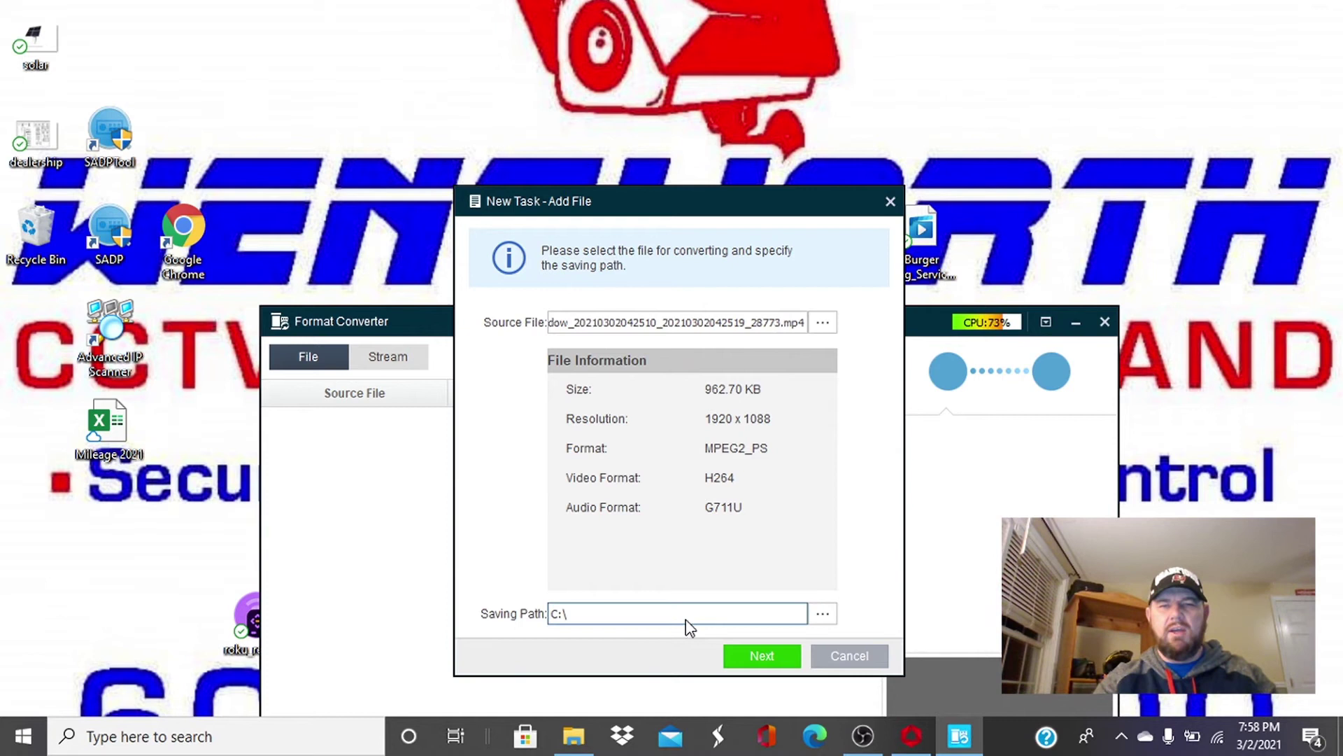
Set the task's saving path to the OneDrive Desktop folder and confirm
left_click(823, 613)
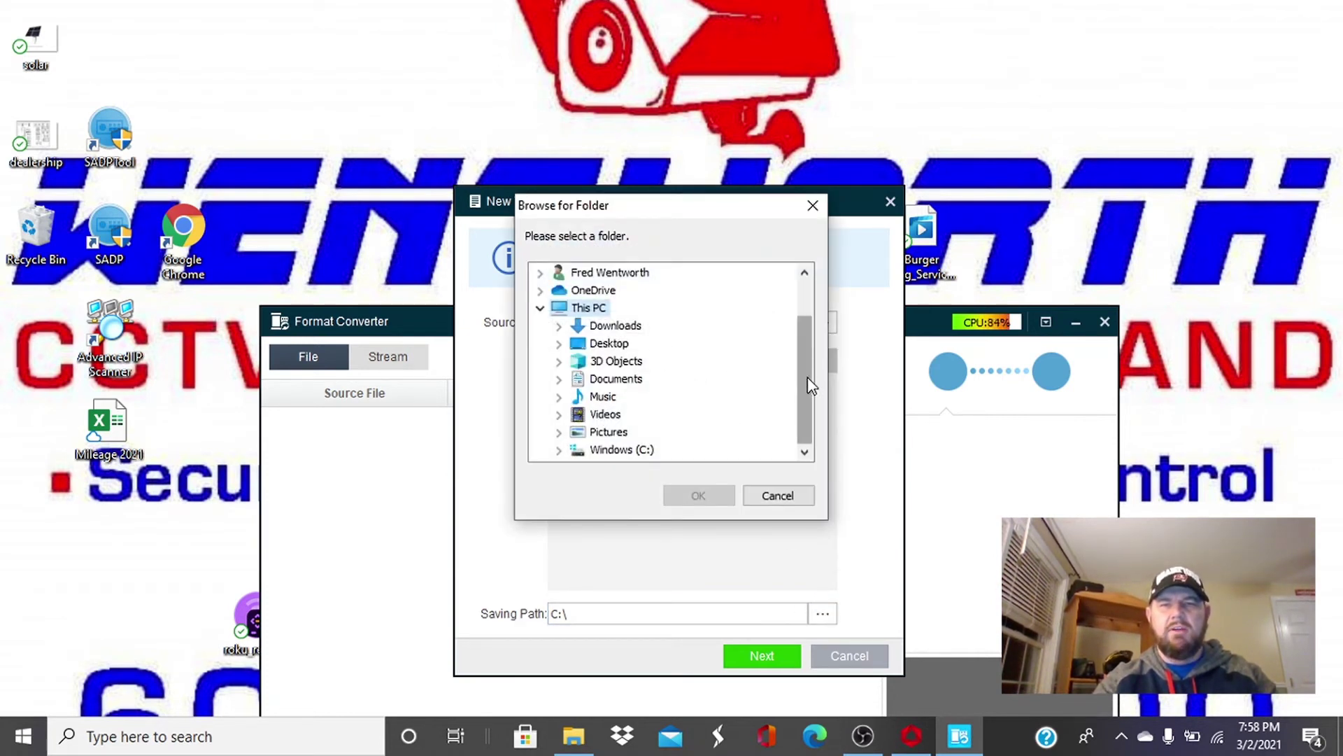
left_click_drag(812, 381, 803, 253)
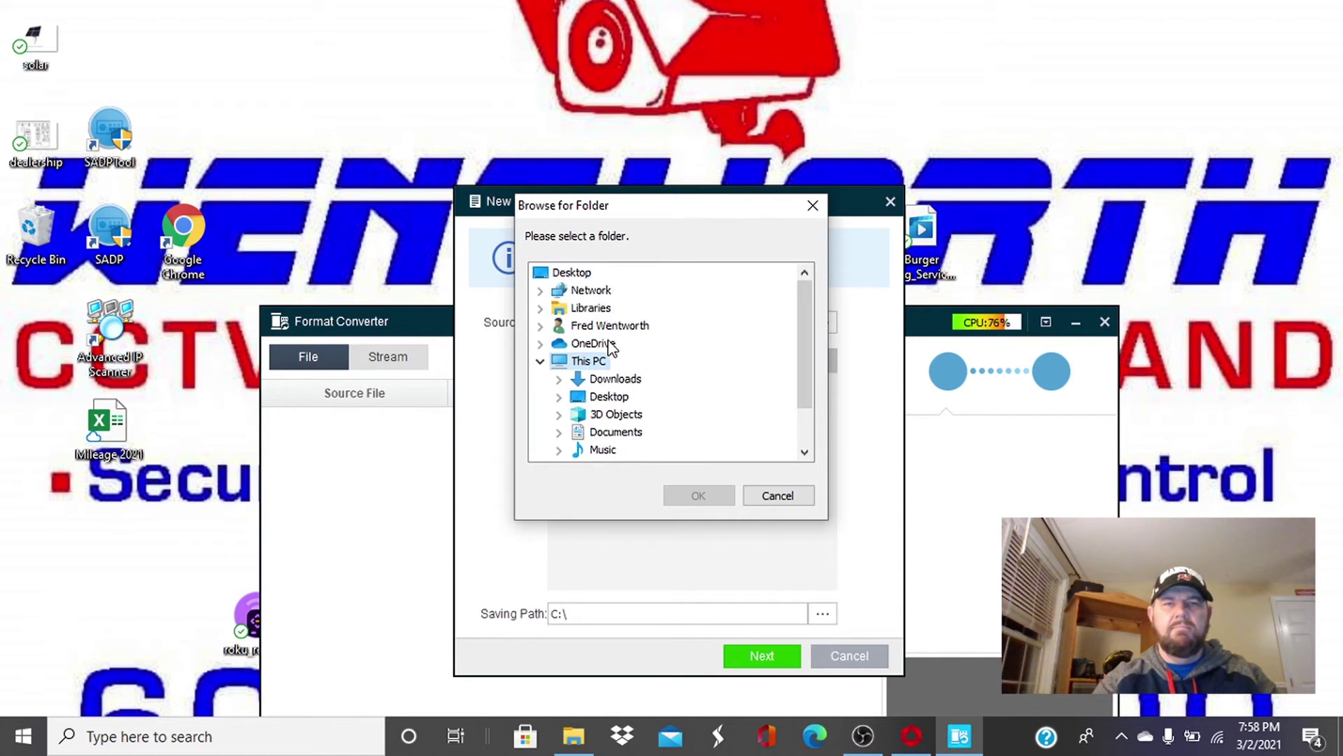
double_click(583, 274)
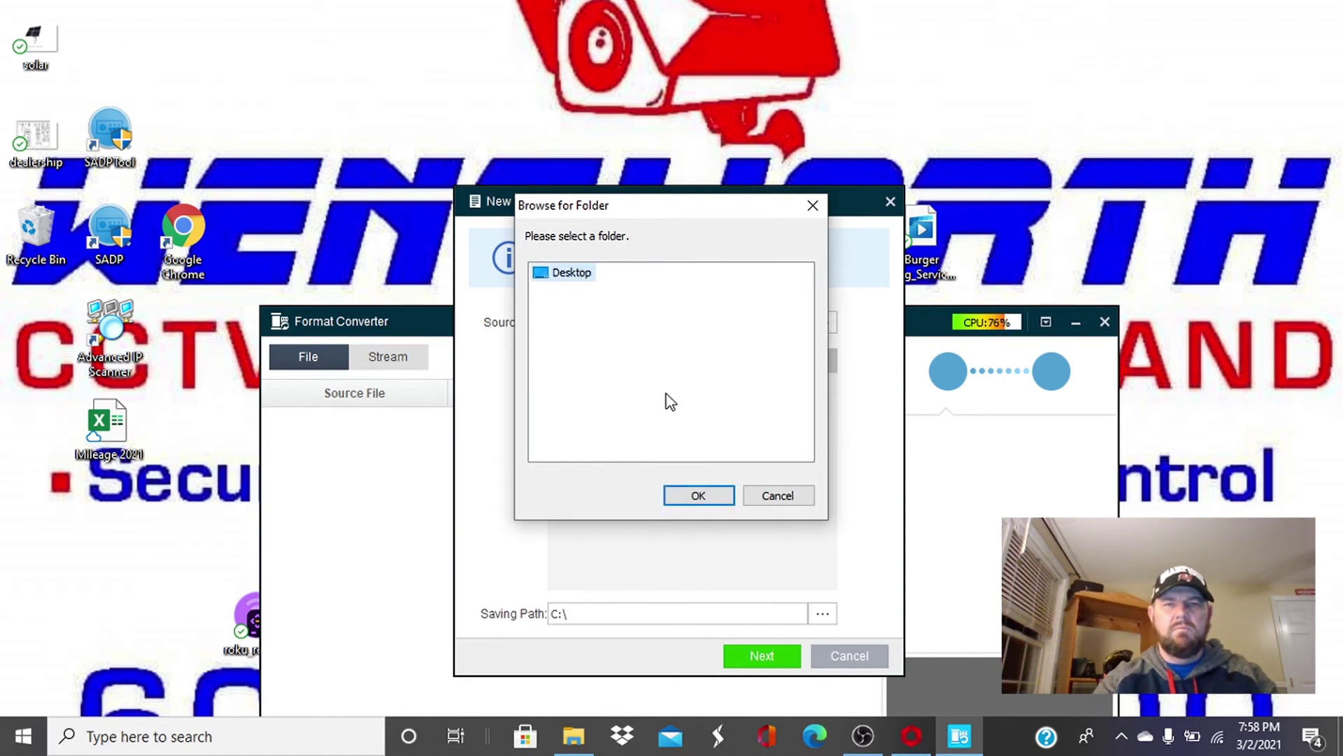
left_click(700, 497)
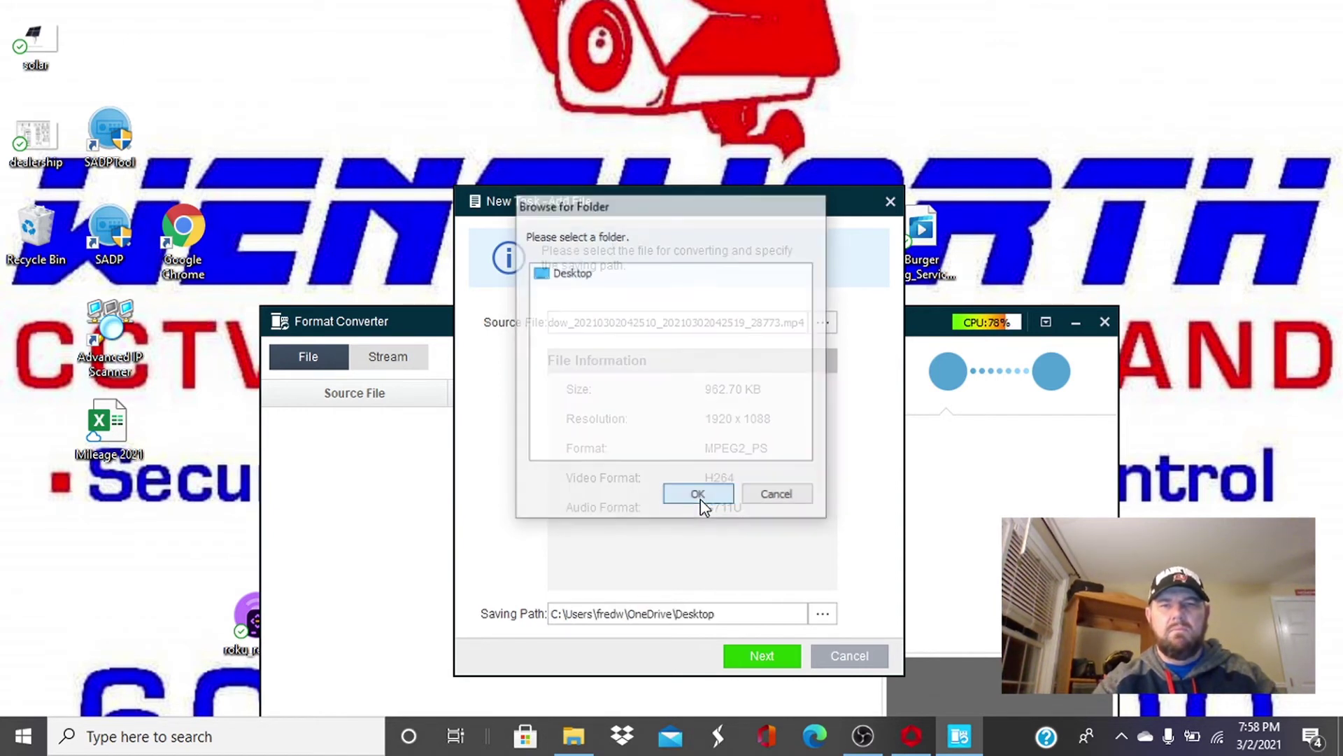
Create the conversion task with AVI as the target format
left_click(769, 654)
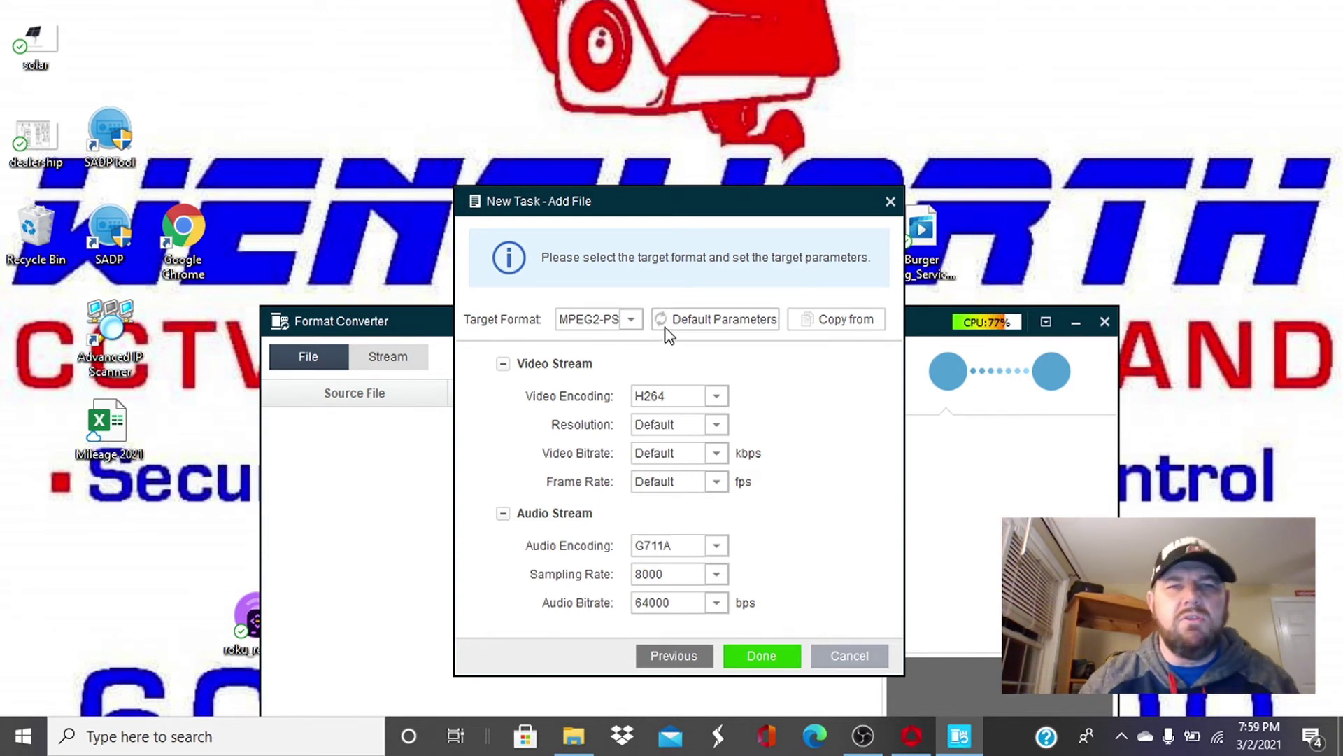
left_click(634, 320)
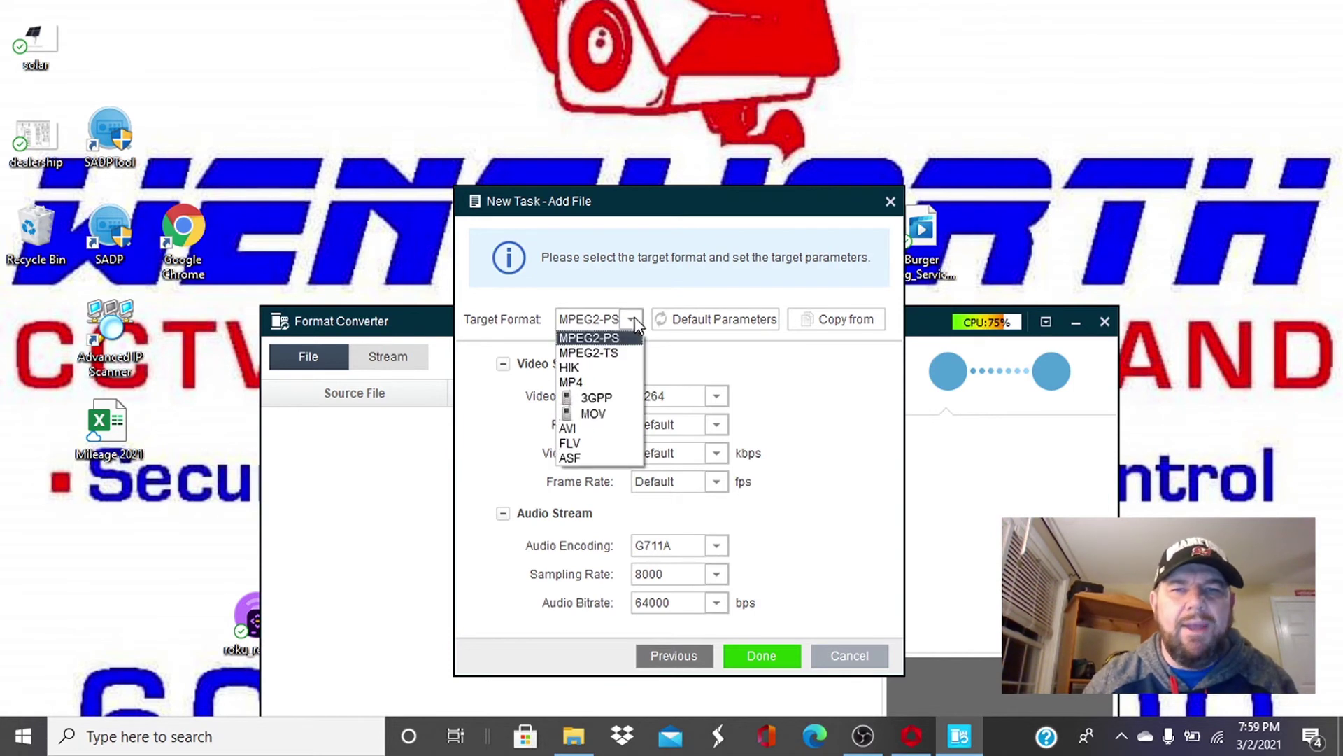
left_click(581, 429)
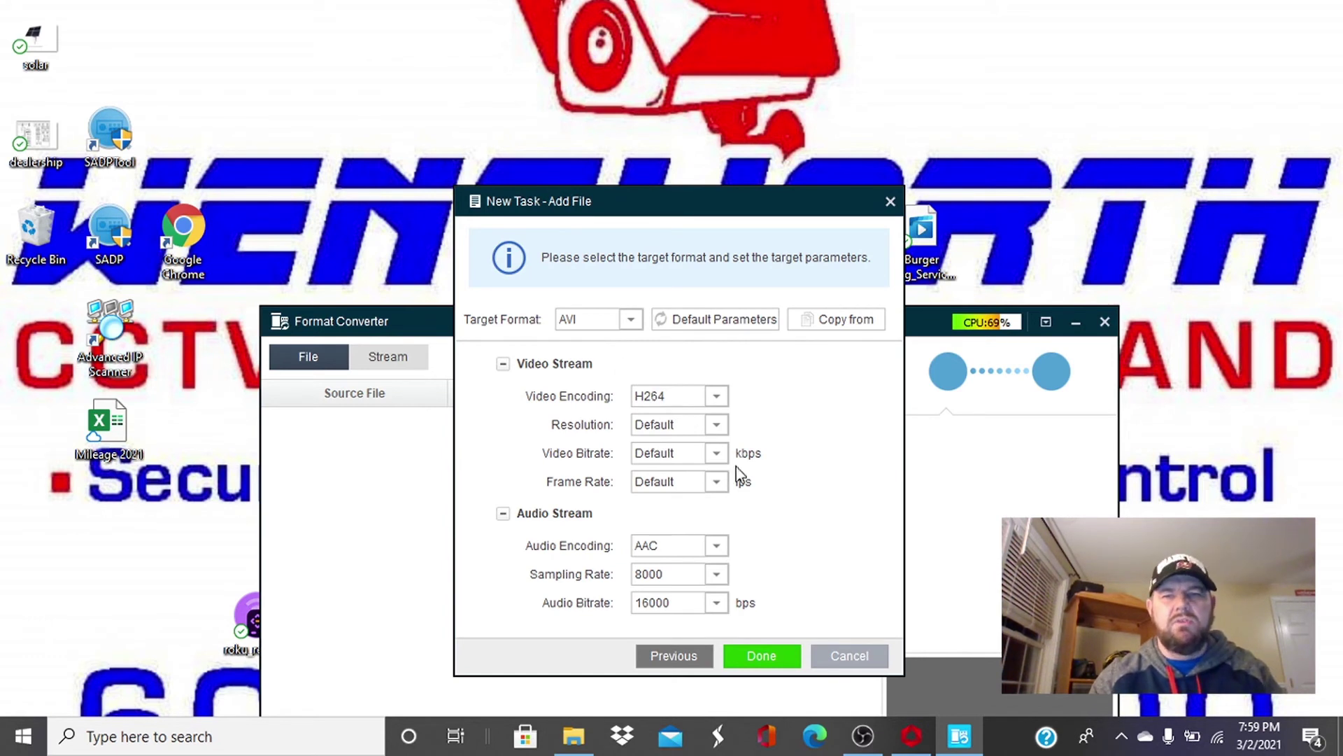
left_click(766, 651)
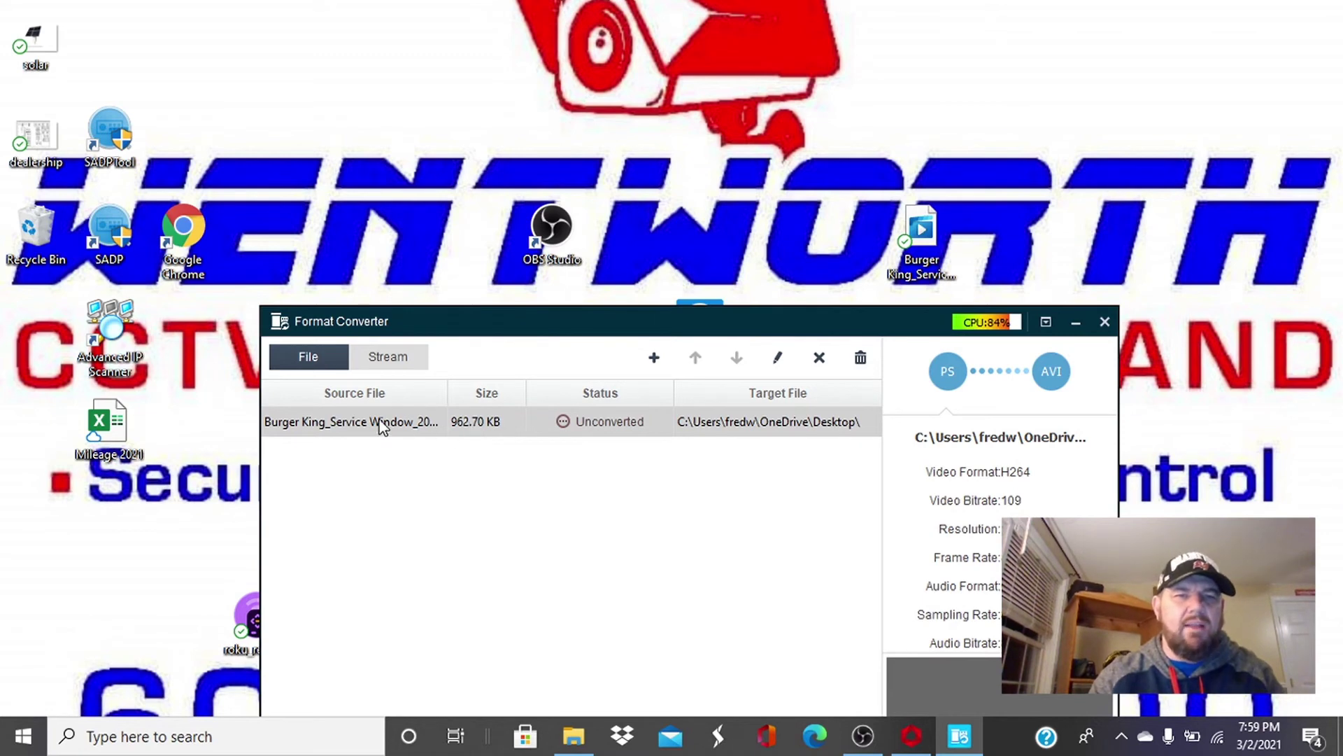
Convert the Burger King clip to AVI, then close Format Converter
left_click_drag(624, 313, 572, 118)
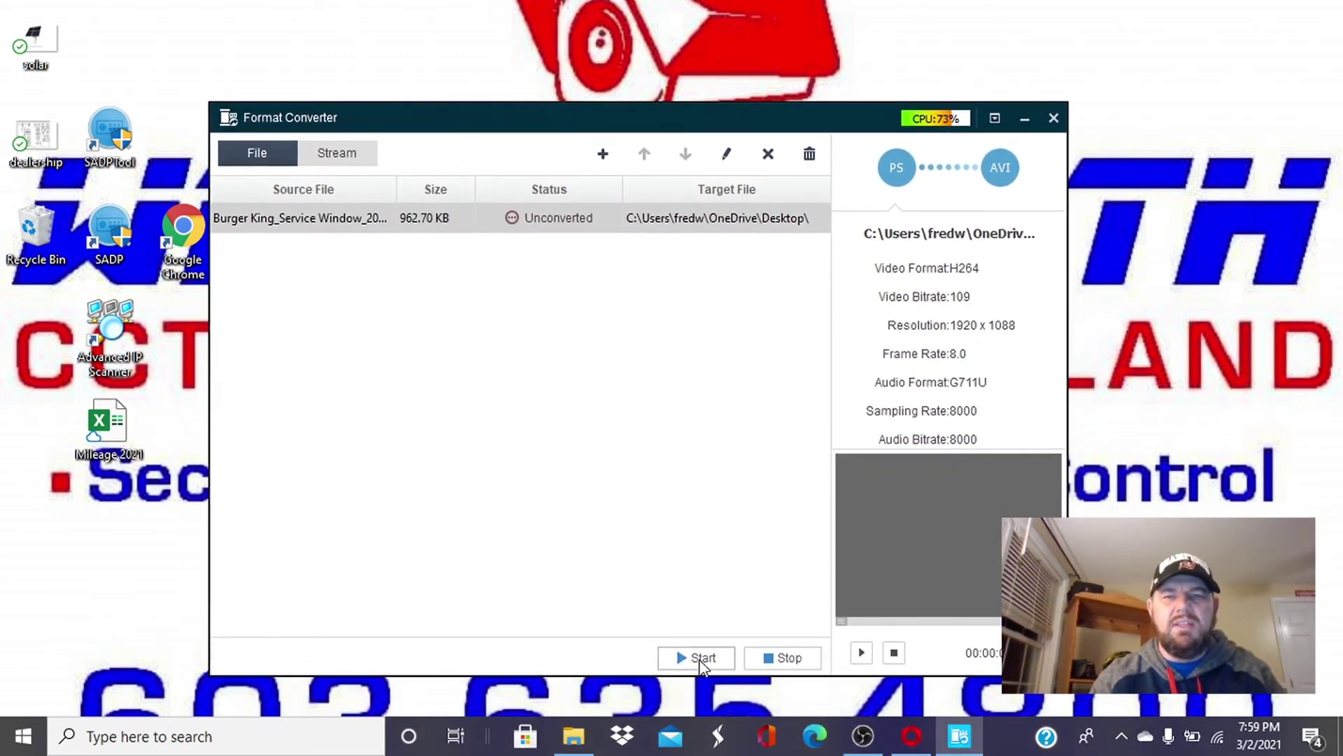
left_click(699, 658)
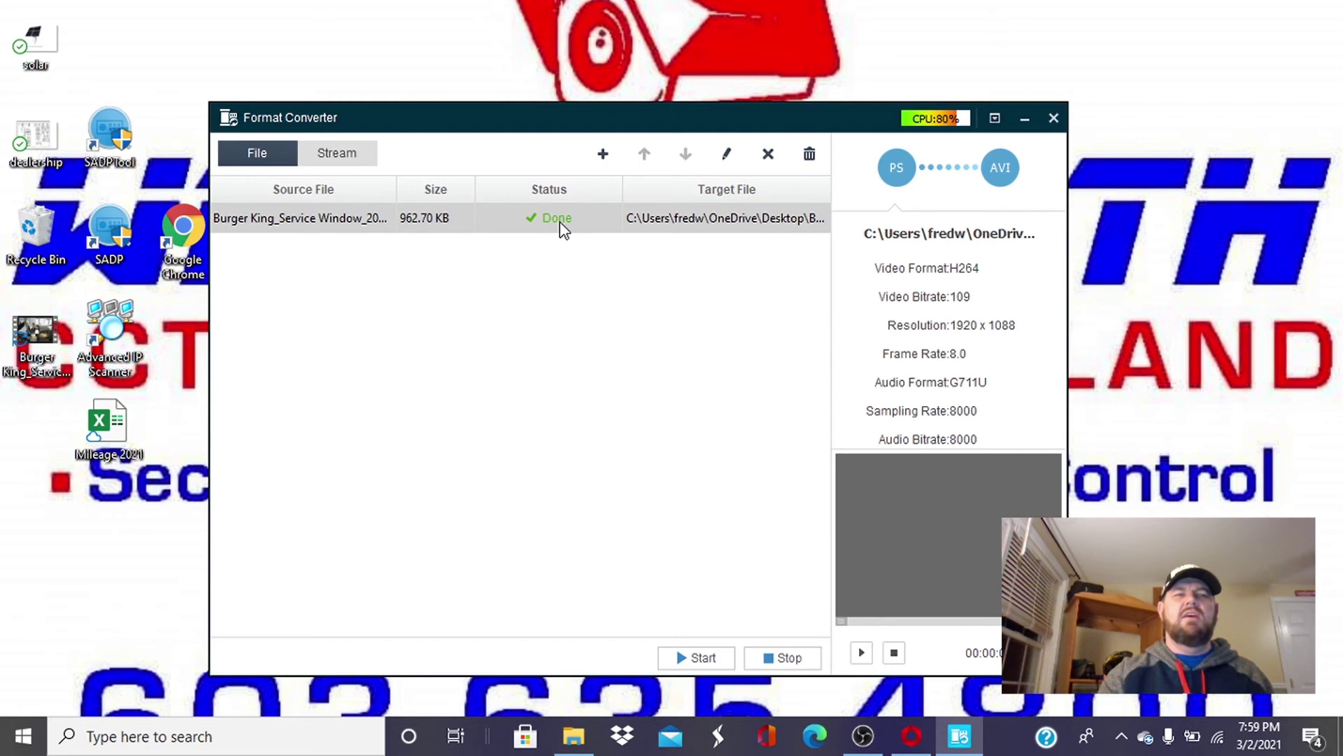
left_click(1053, 119)
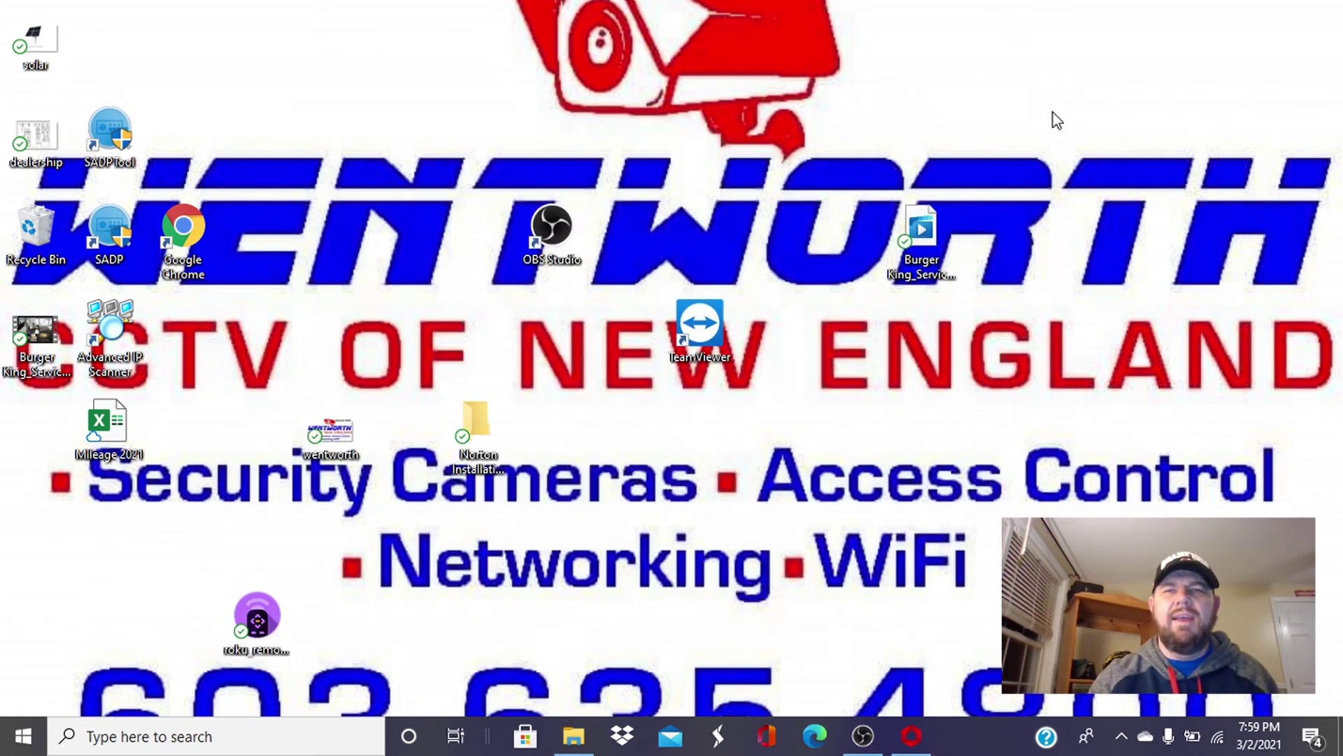
Place the converted Burger King AVI beside the MP4, play it in Windows Media Player, then close it
left_click(924, 238)
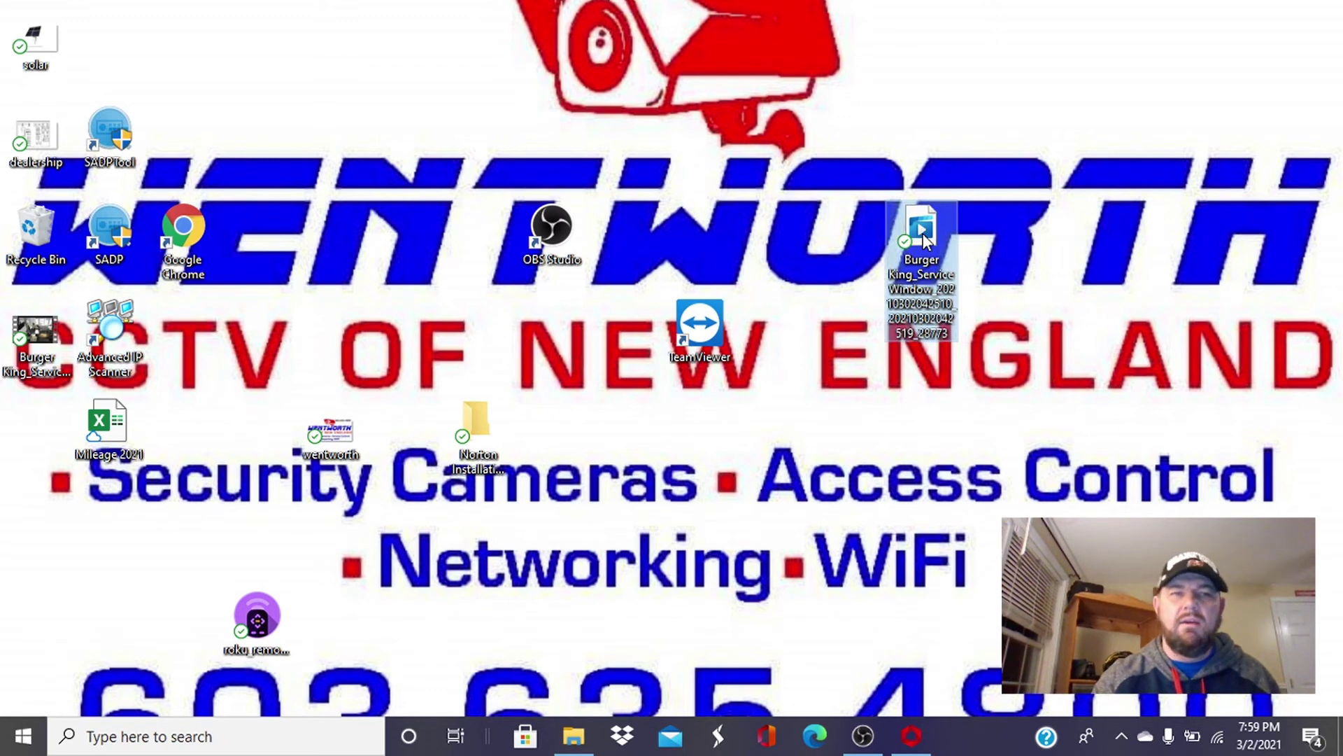
left_click_drag(47, 319, 923, 417)
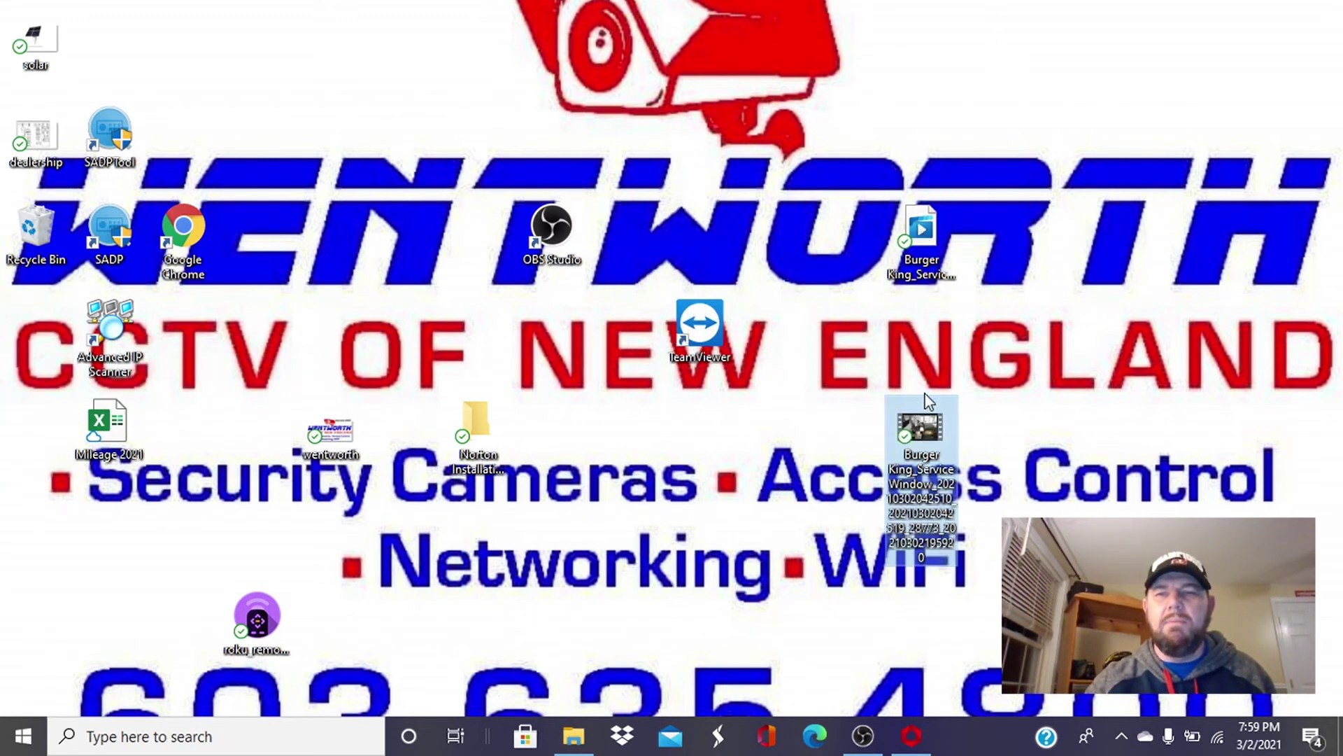
double_click(923, 432)
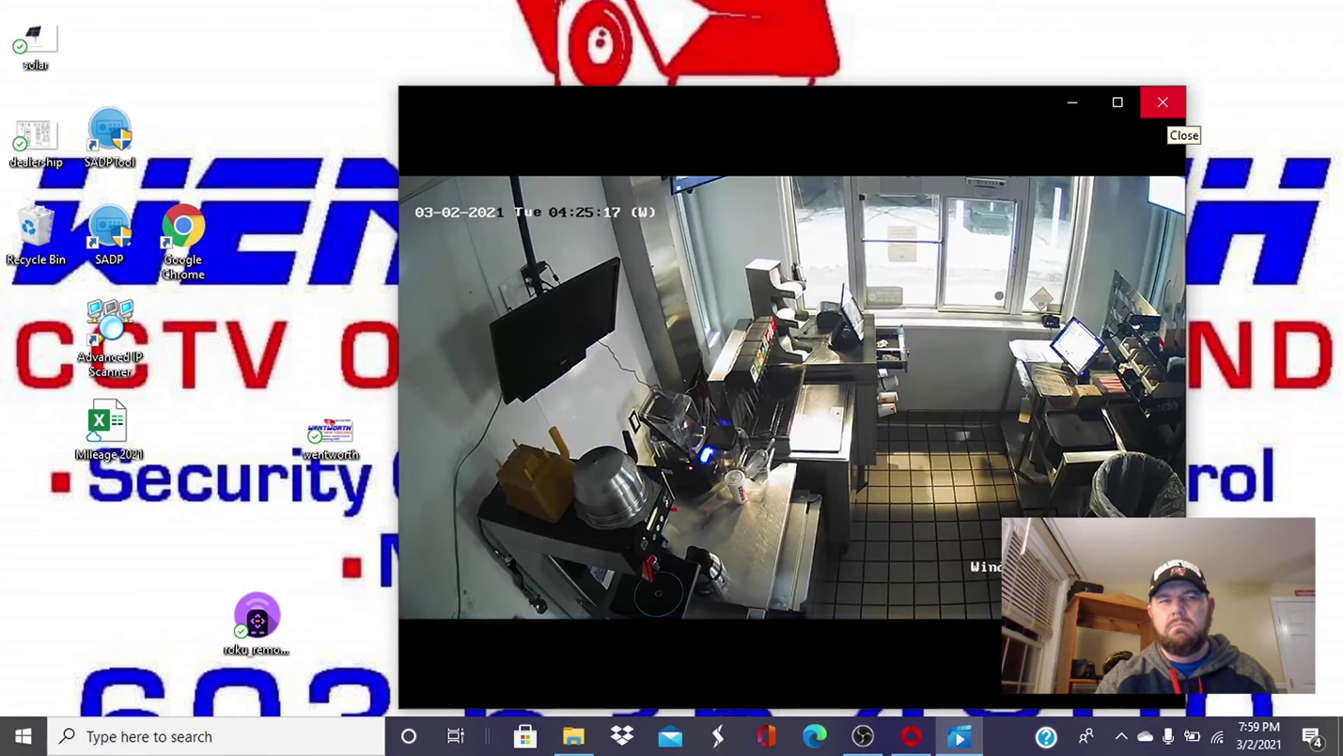
left_click(1163, 103)
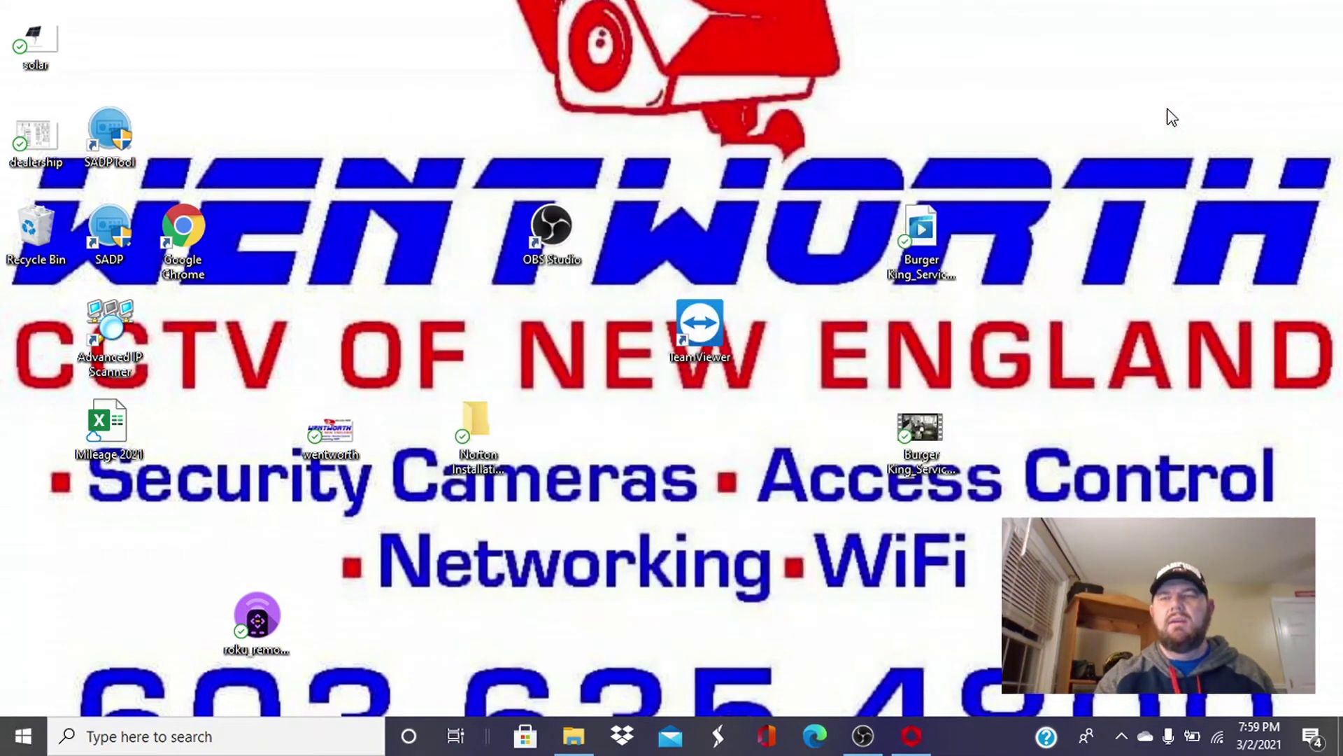
double_click(921, 428)
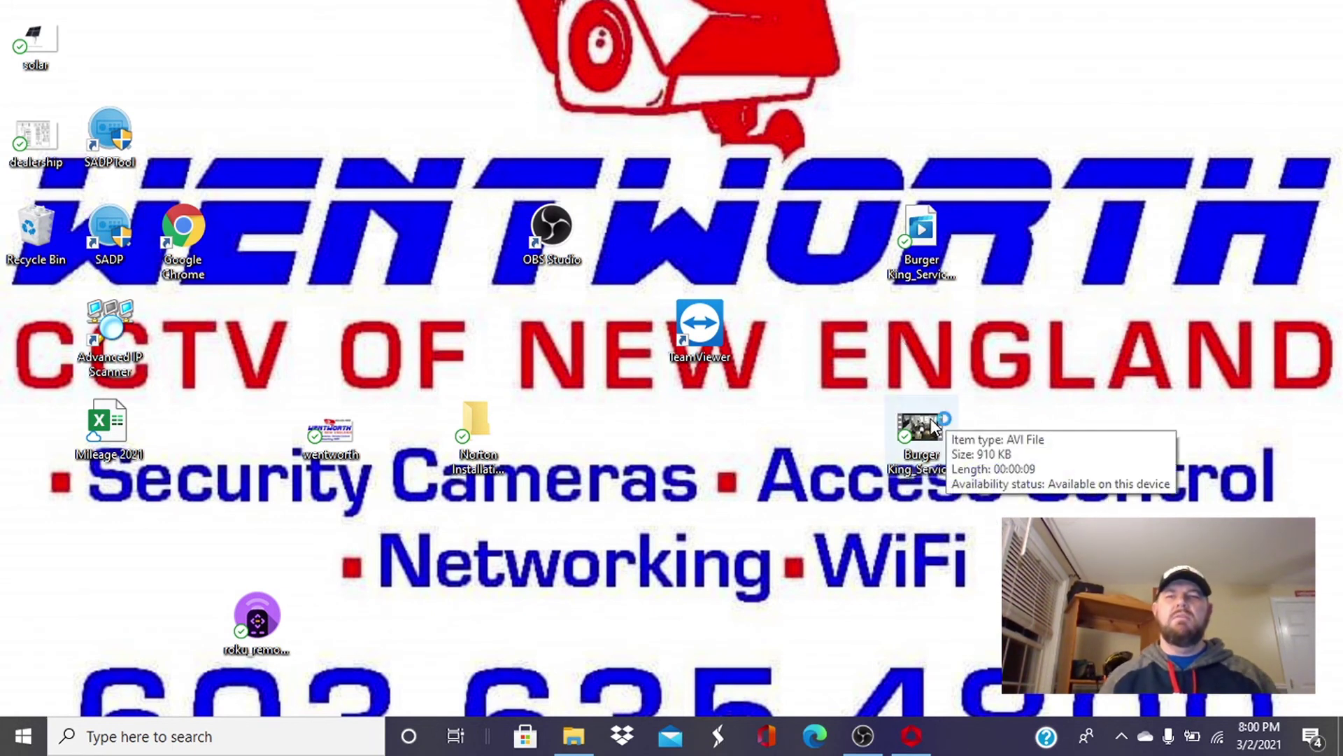